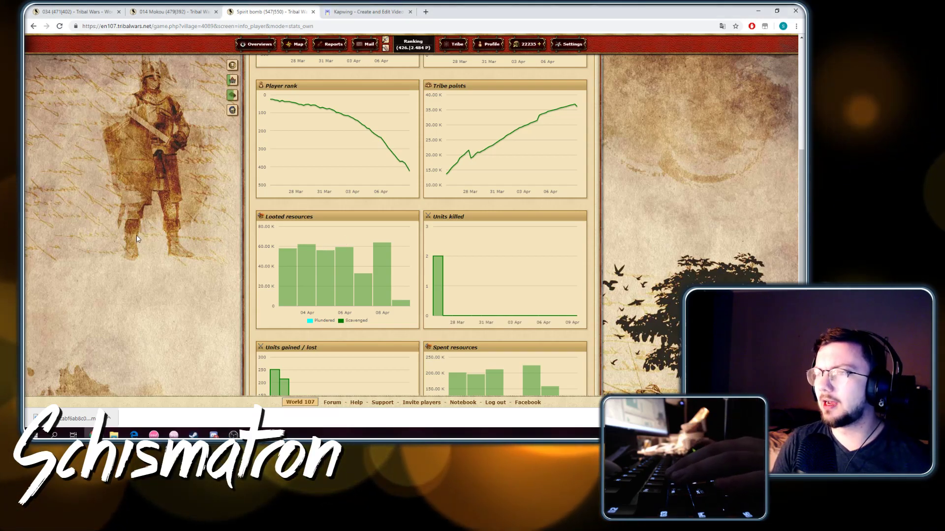
Step: Open the Spirit bomb village overview and go to its rally point
scroll(170, 253, "up", 5)
left_click(299, 101)
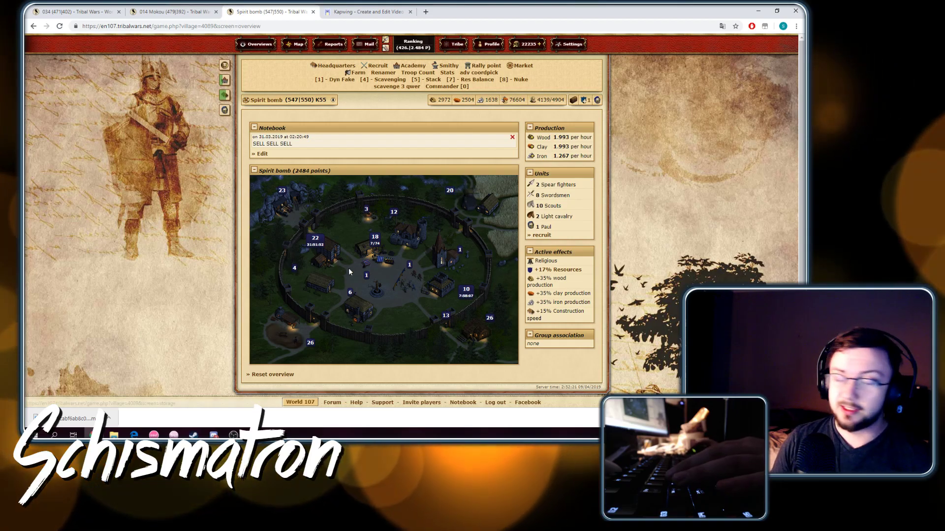
left_click(404, 262)
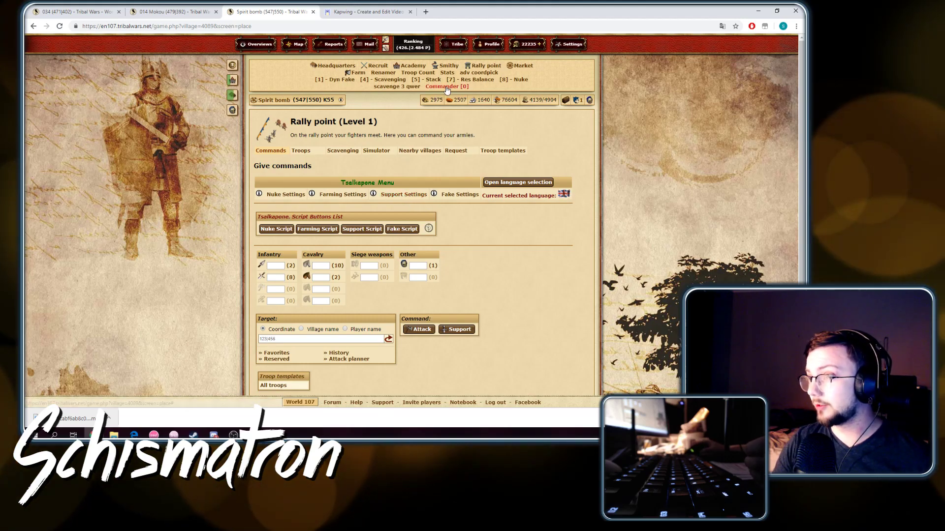
Step: View the script URL behind the Commander [0] quick-bar link, then go back to the rally point
mouse_move(569, 45)
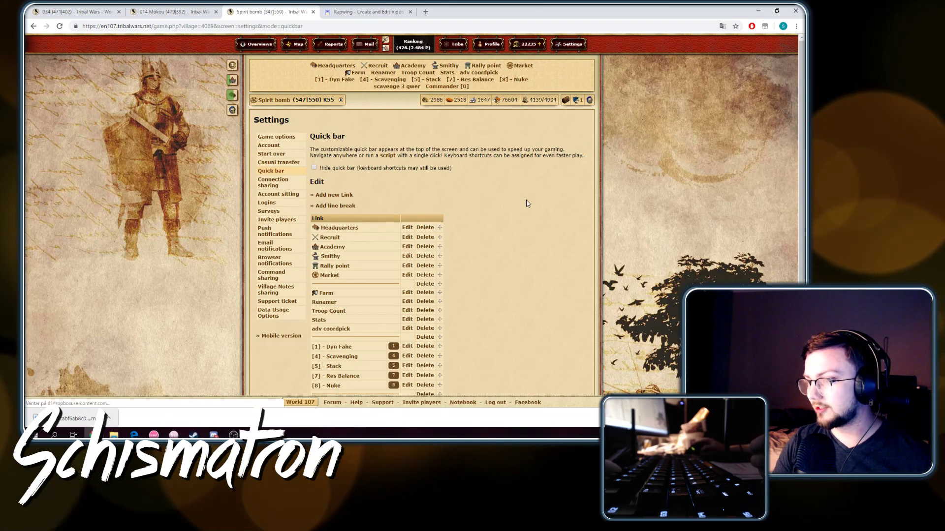
scroll(388, 344, "down", 2)
left_click(408, 329)
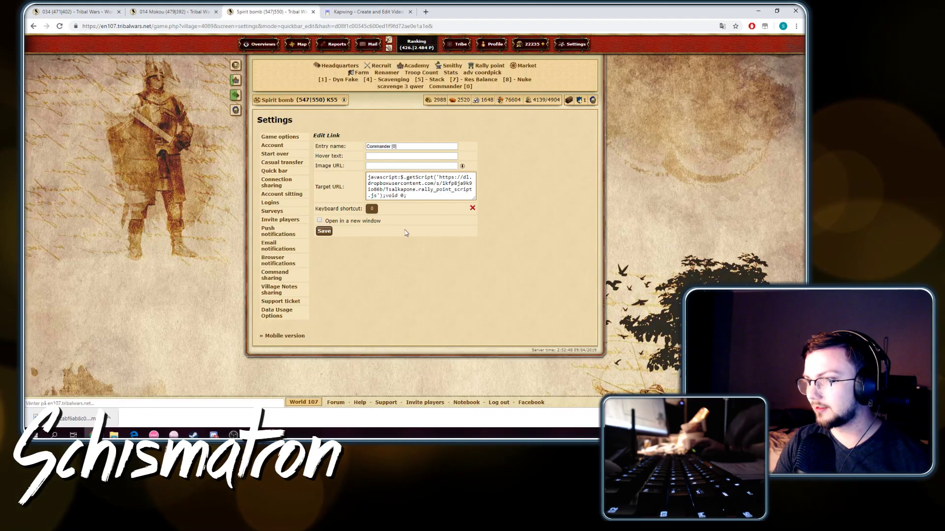
key("ctrl+v")
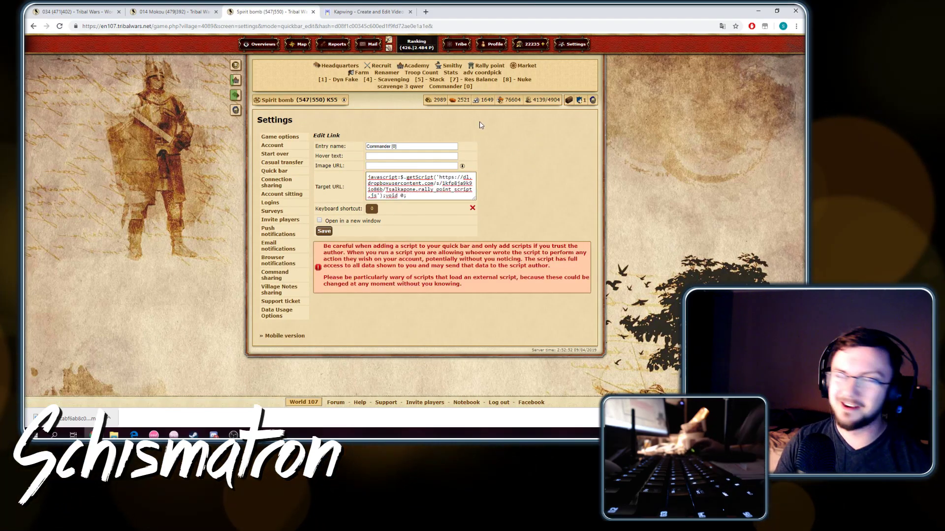
left_click(490, 66)
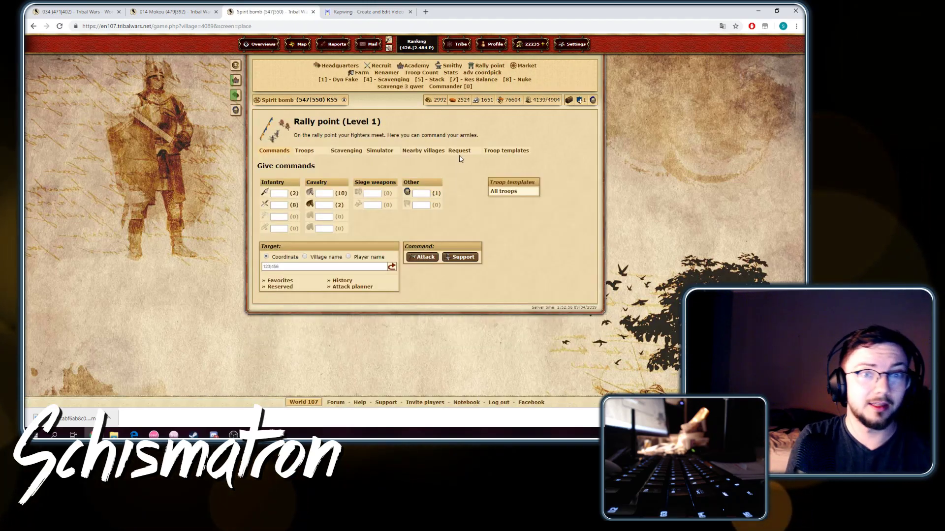
Step: Close the 014 Mokou village tab
key("ctrl+shift+Tab")
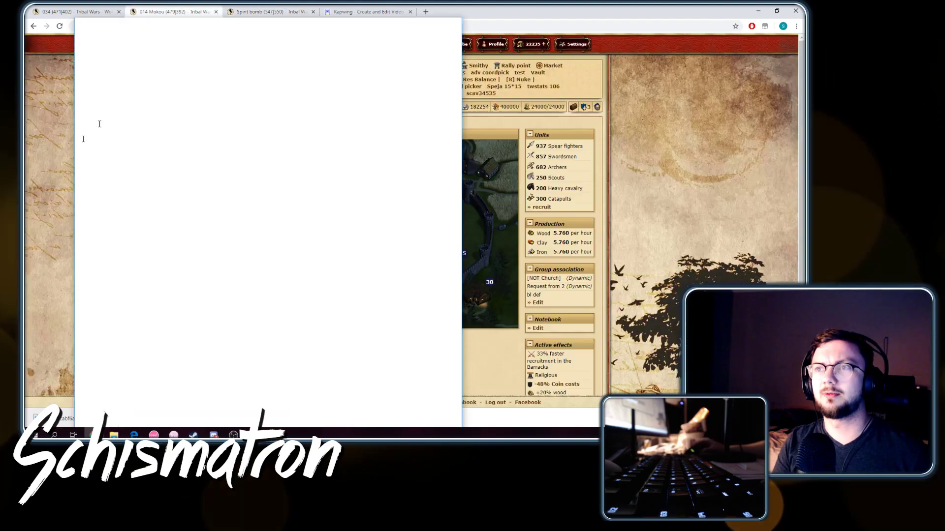
key("ctrl+w")
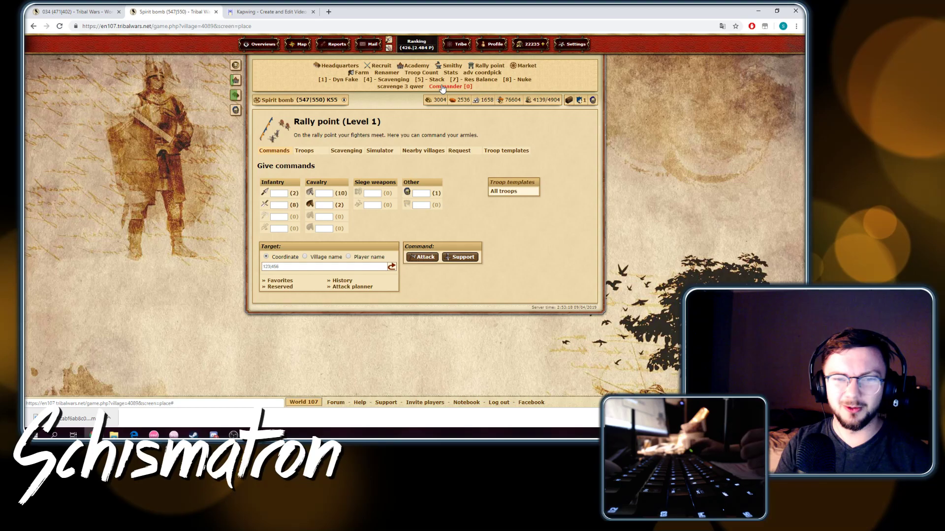
Step: Run the Commander script and open its Support Settings, glancing at Farming and Fake settings
left_click(442, 87)
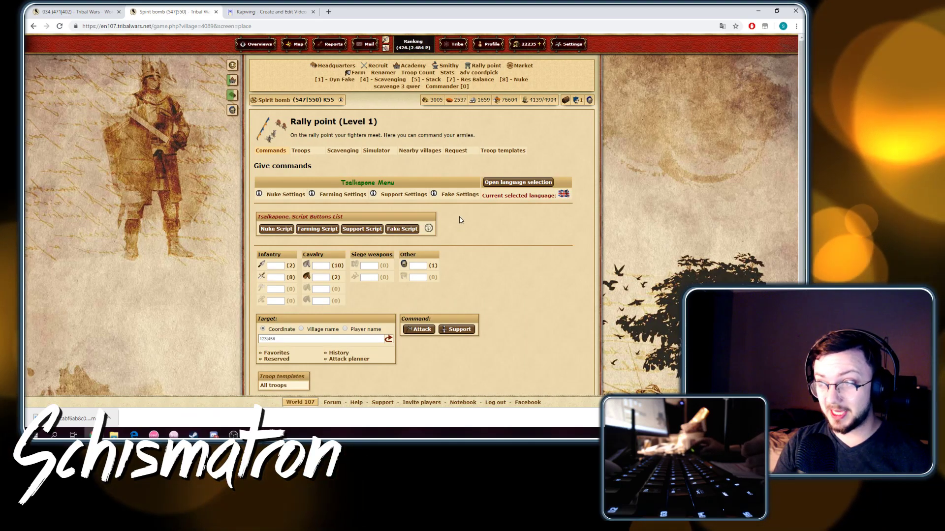
left_click(341, 194)
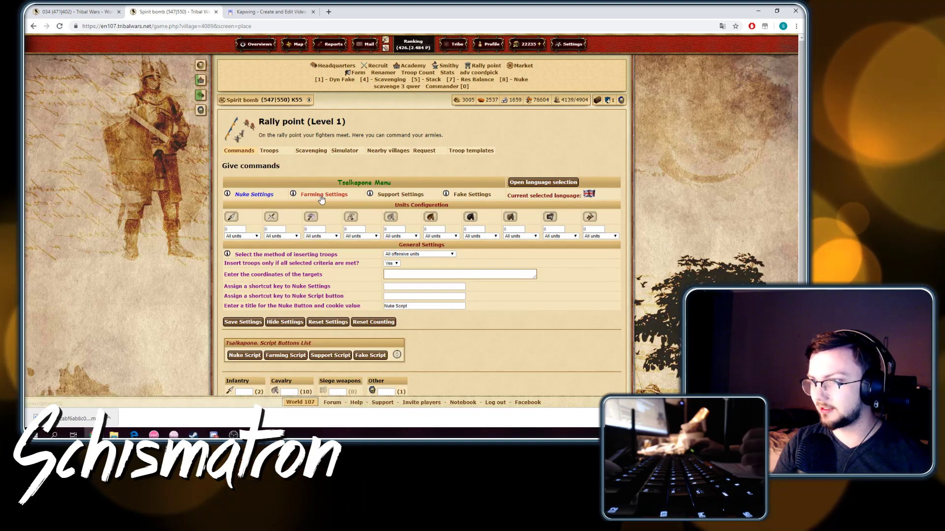
left_click(407, 195)
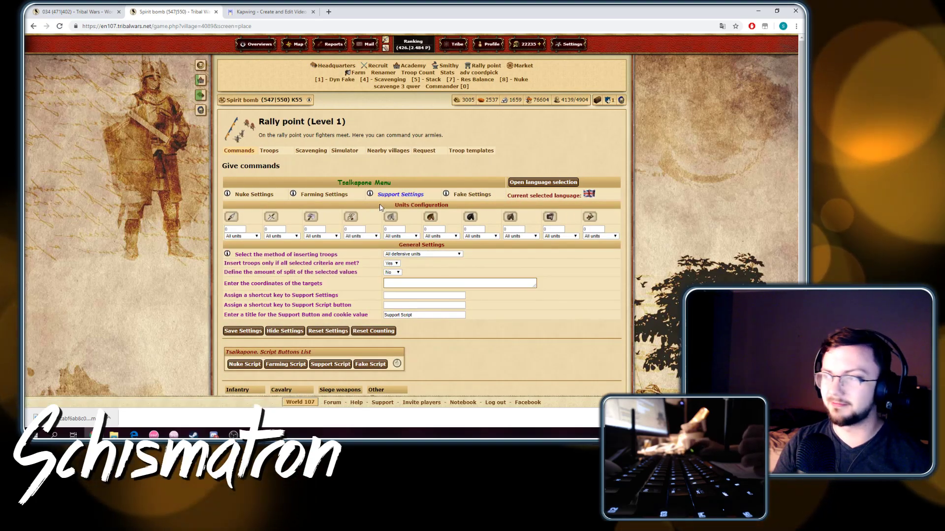
left_click(464, 196)
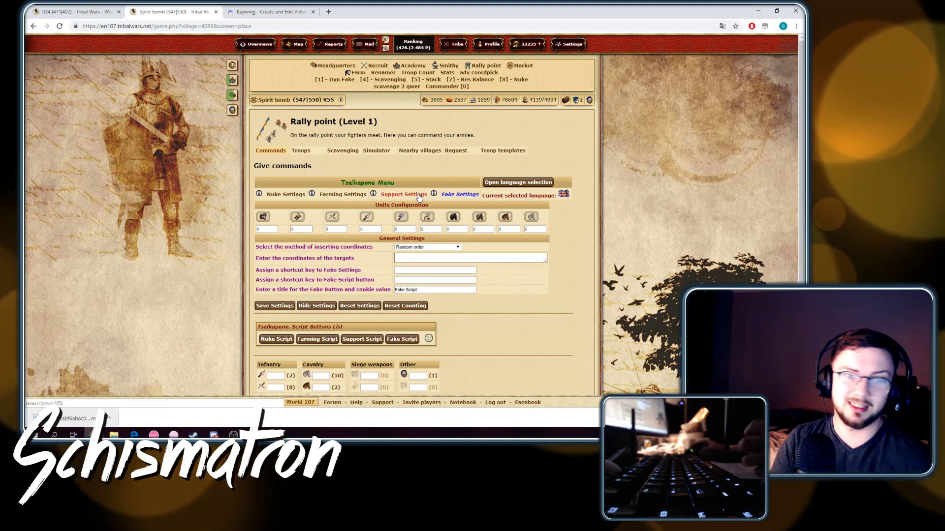
left_click(393, 193)
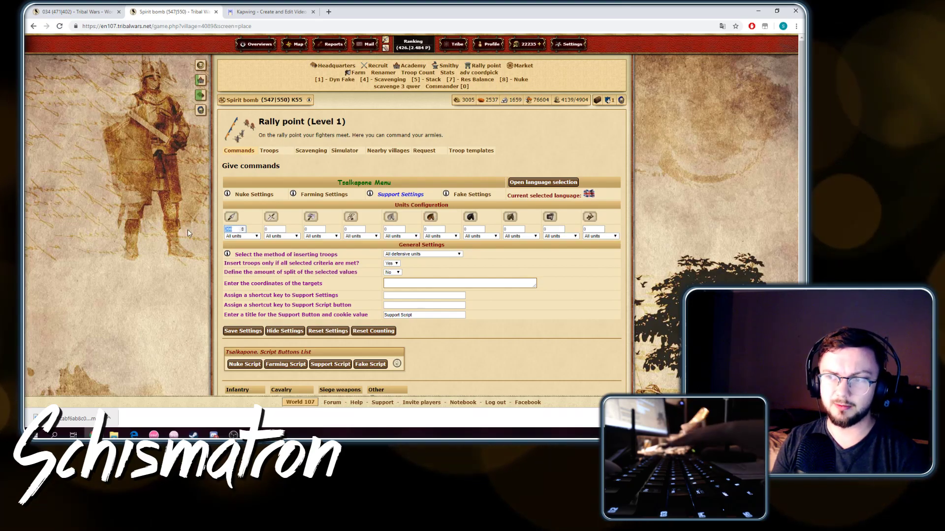
Step: Set all ten unit dropdowns in Support Settings to Insert specific
scroll(189, 233, "down", 3)
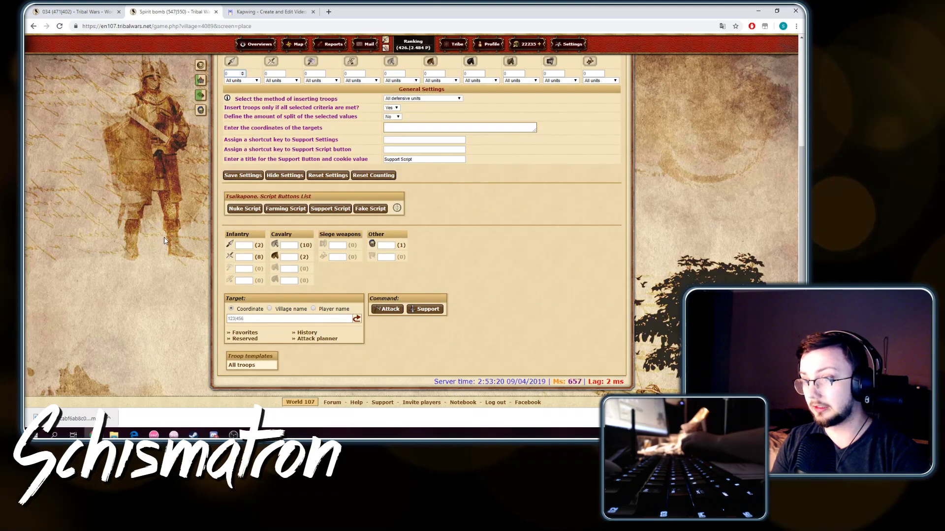
scroll(309, 220, "up", 3)
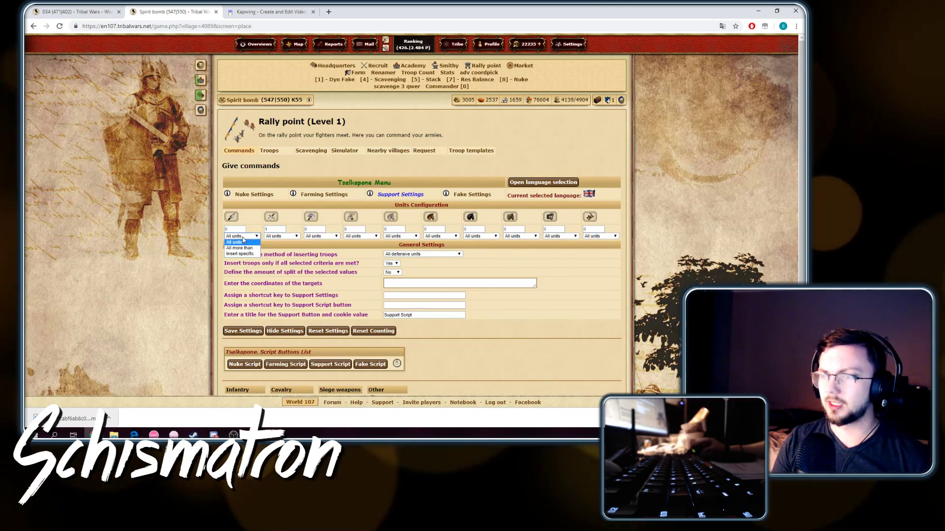
left_click(240, 255)
left_click(282, 236)
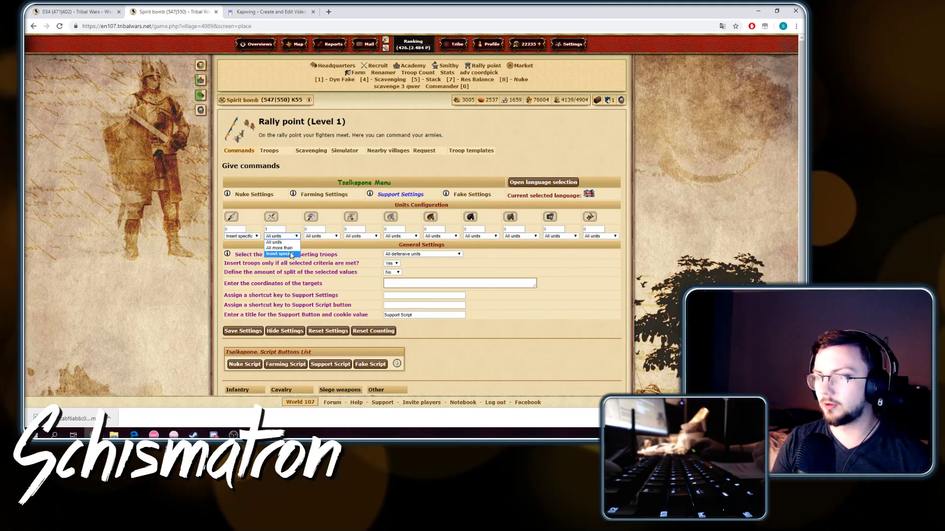
left_click(324, 236)
left_click(322, 255)
left_click(364, 236)
left_click(364, 254)
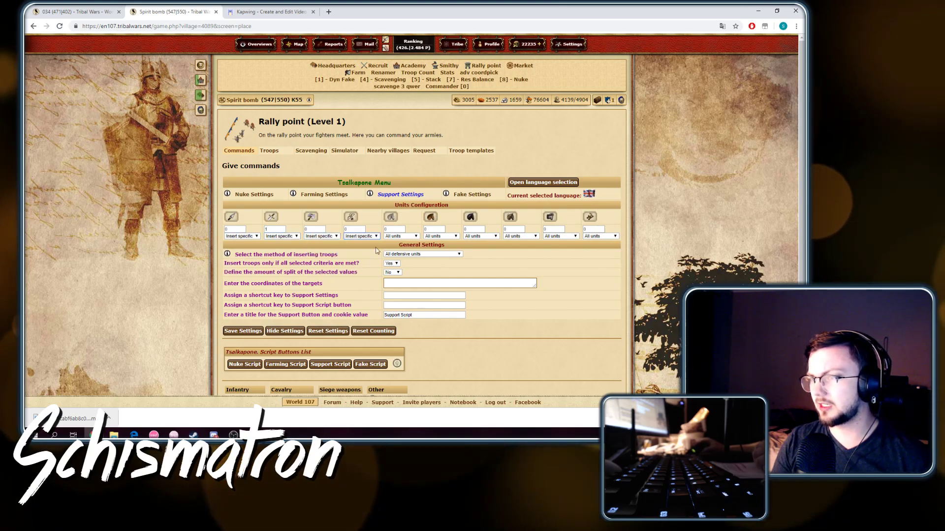
left_click(403, 236)
left_click(407, 255)
left_click(441, 236)
left_click(440, 254)
left_click(481, 237)
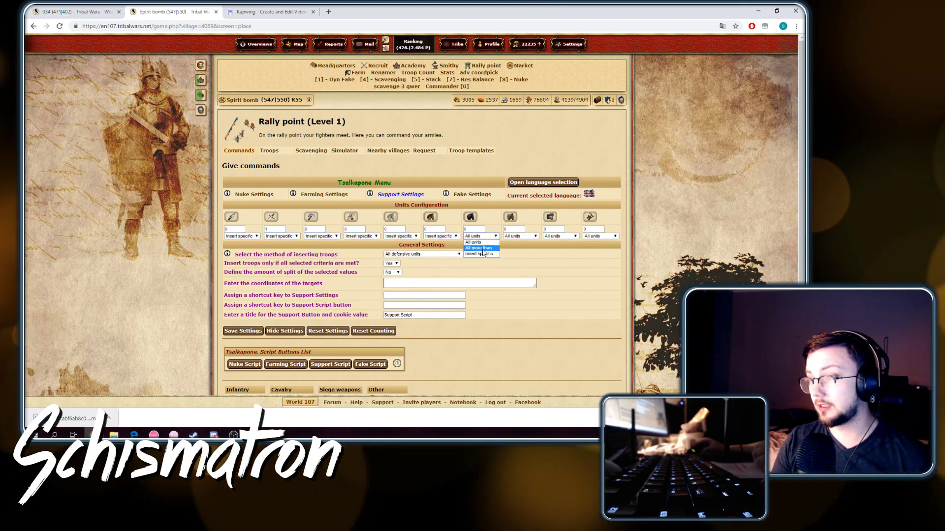
left_click(520, 236)
left_click(521, 255)
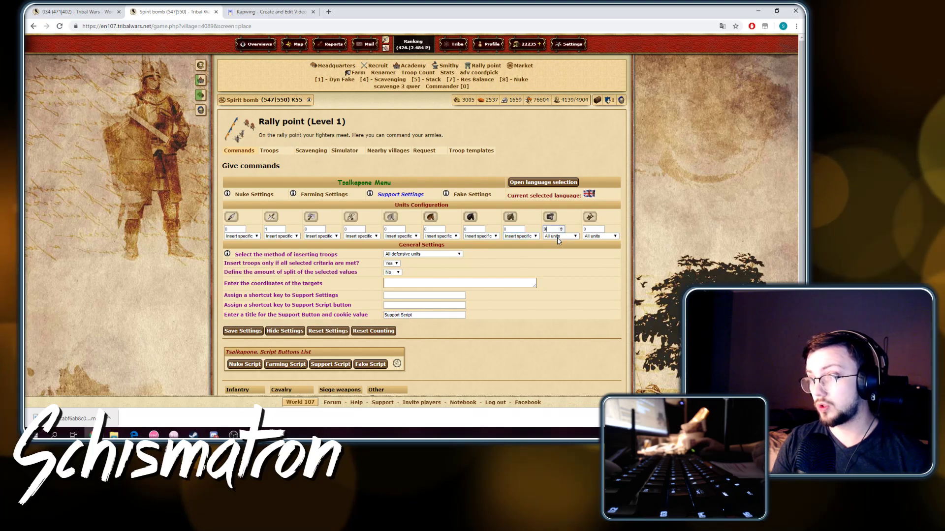
left_click(558, 236)
left_click(598, 237)
left_click(597, 254)
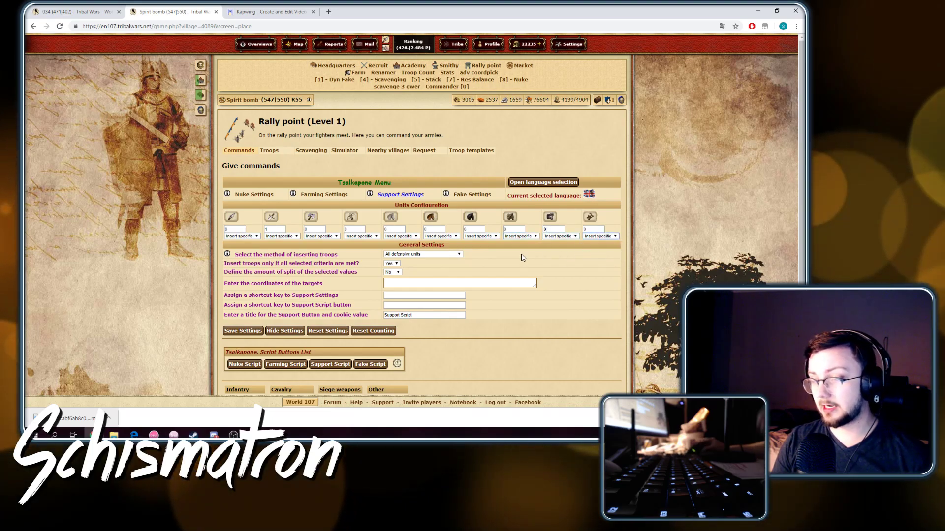
Step: Choose Adjusted Settings as the troop inserting method, keeping Yes for requiring all criteria
left_click(443, 255)
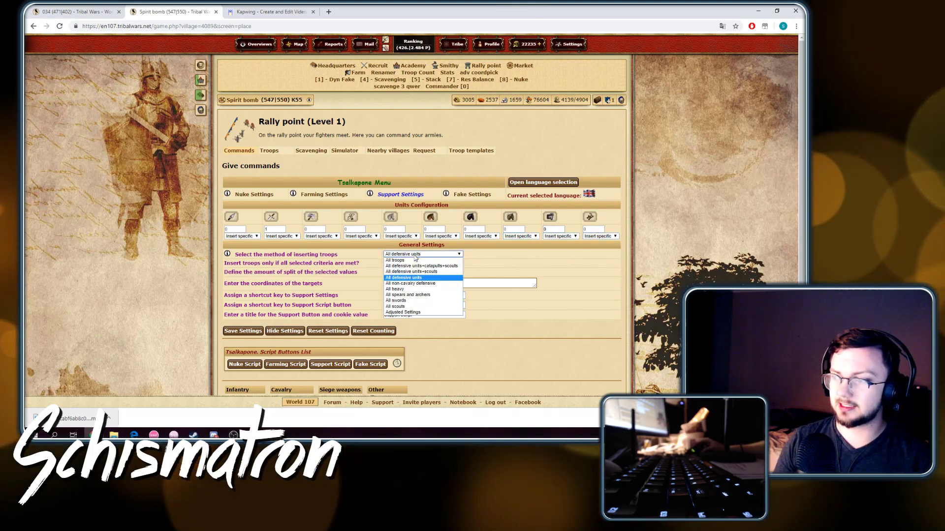
left_click(410, 313)
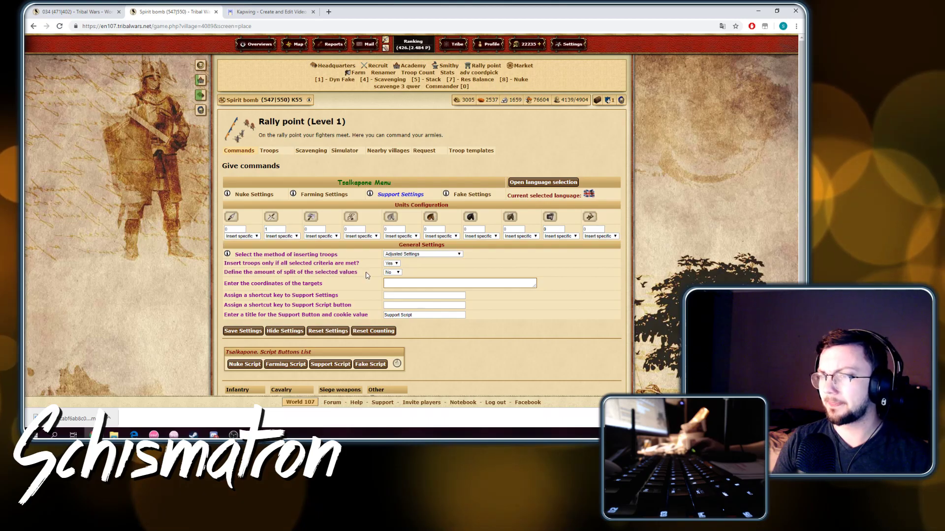
left_click(398, 272)
left_click(395, 265)
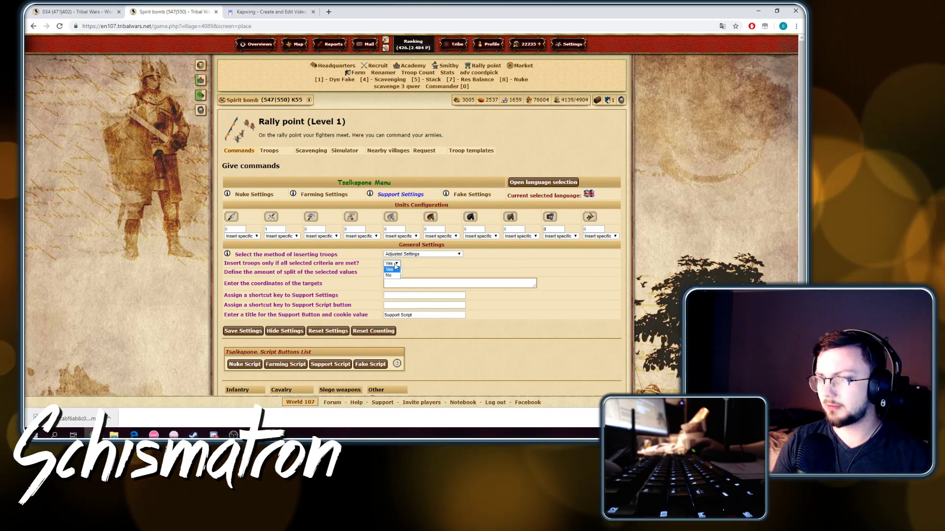
left_click(424, 269)
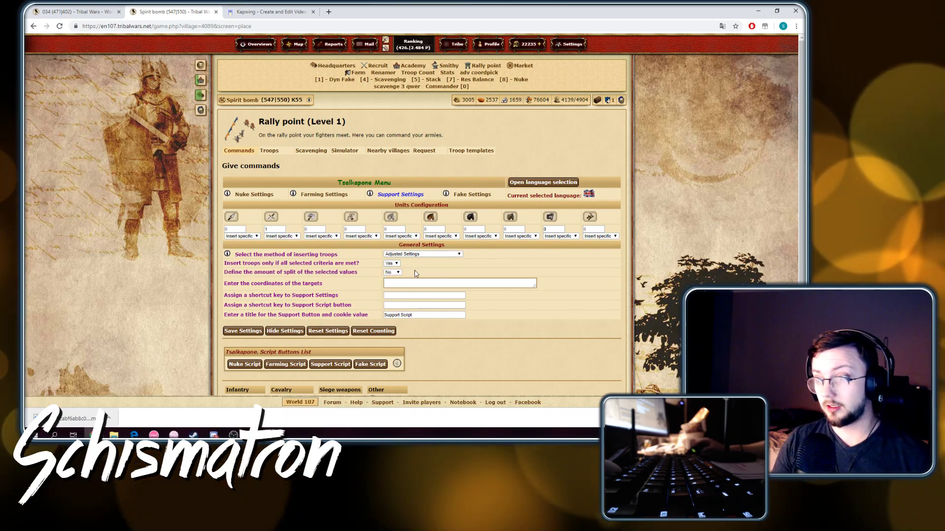
left_click(416, 283)
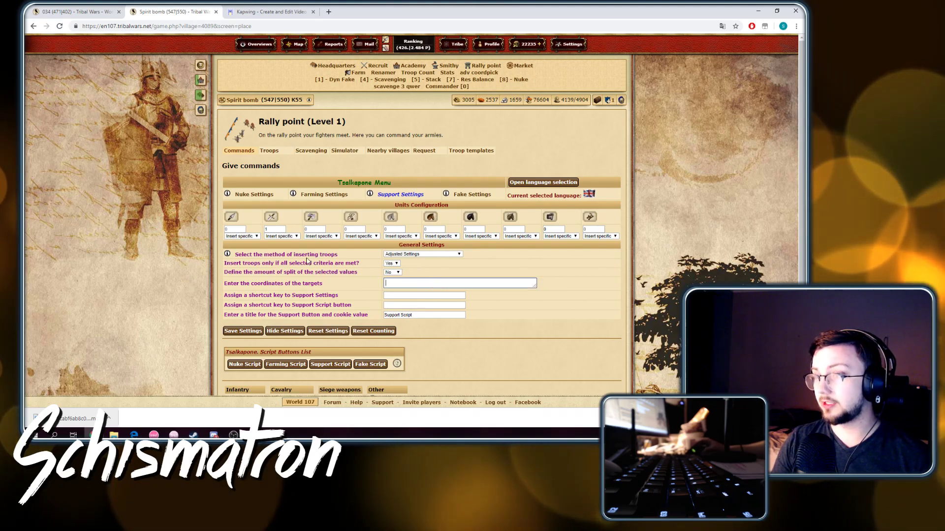
Step: Copy target coordinates 546|548 and 550|544 from village info pages into the targets field
left_click_drag(298, 44, 236, 8)
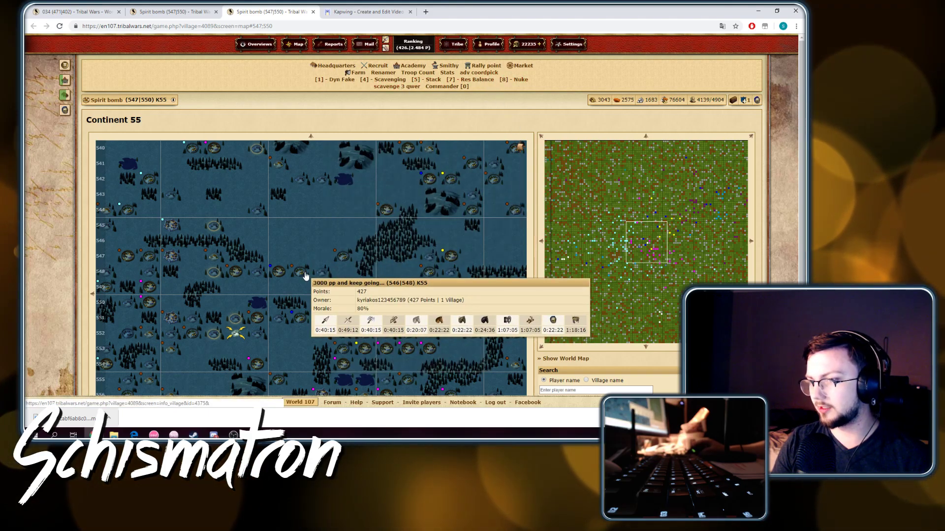
left_click(305, 276)
left_click_drag(318, 229, 296, 229)
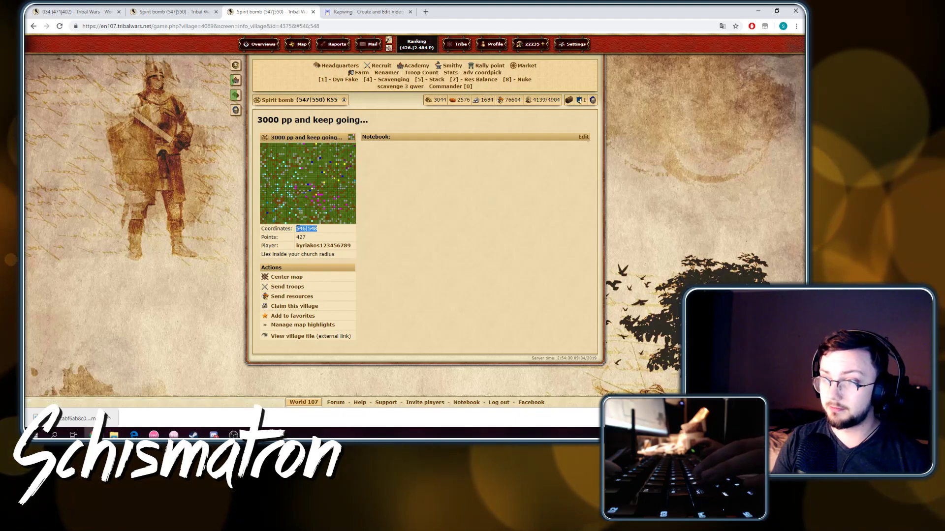
key("ctrl+shift+Tab")
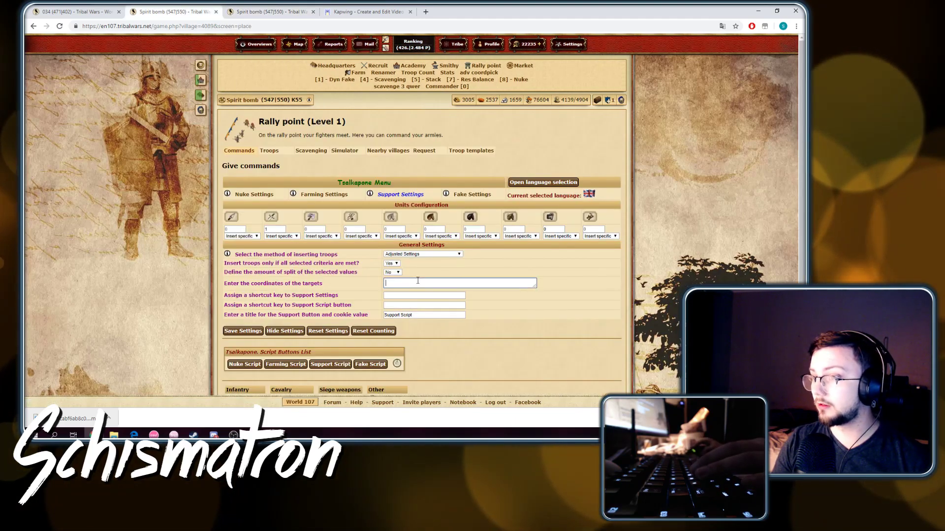
key("ctrl+Tab")
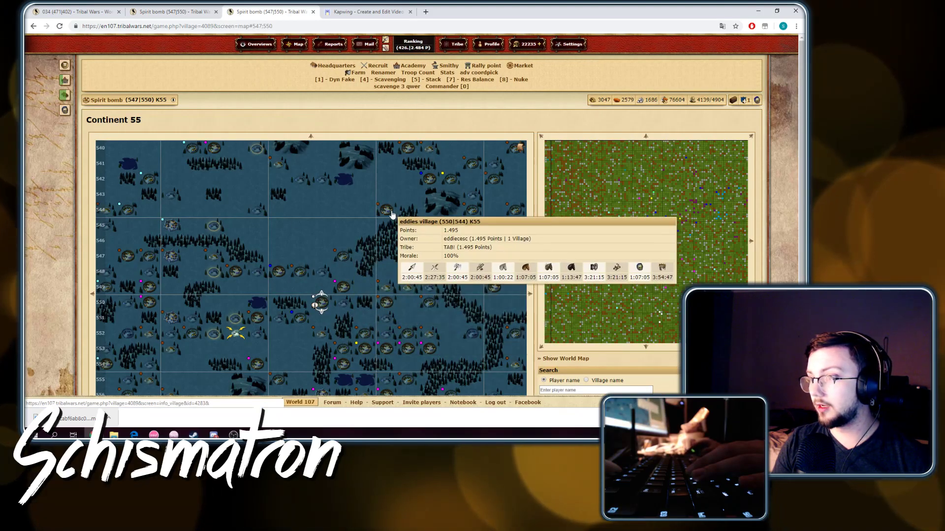
left_click(393, 214)
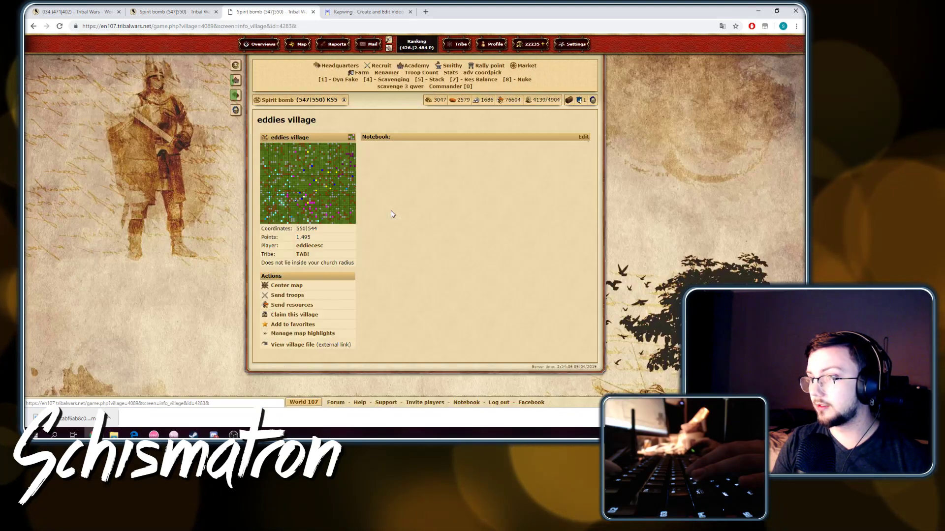
key("ctrl+c")
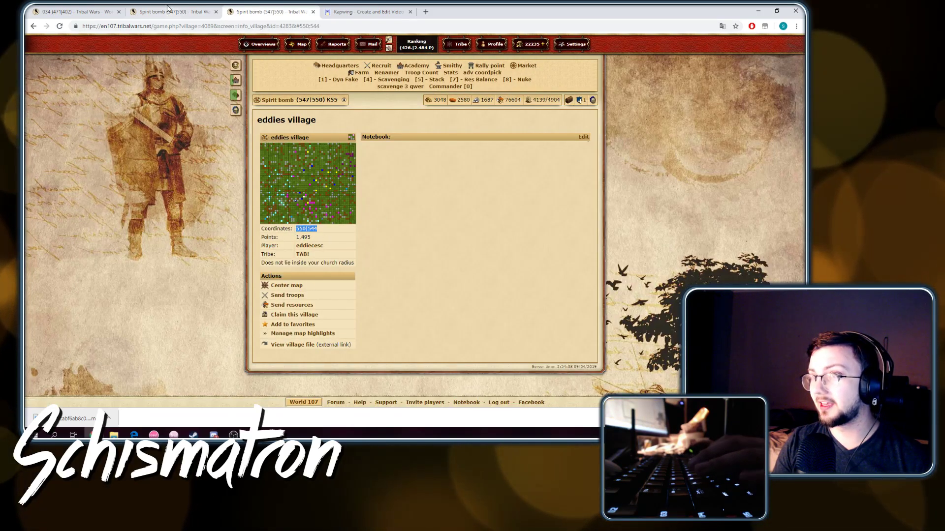
key("ctrl+shift+Tab")
key("ctrl+v")
key("ctrl+Tab")
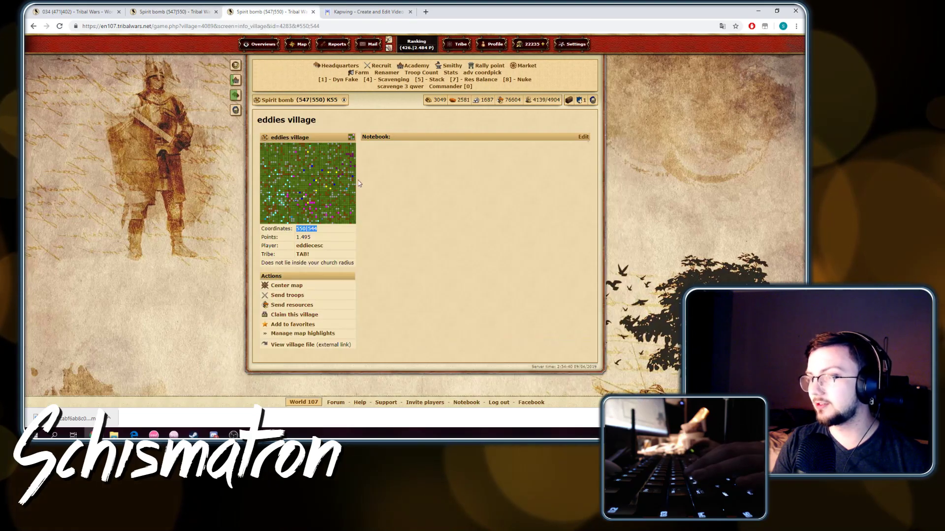
Step: Add village 549|552's coordinates to the target list
left_click(299, 44)
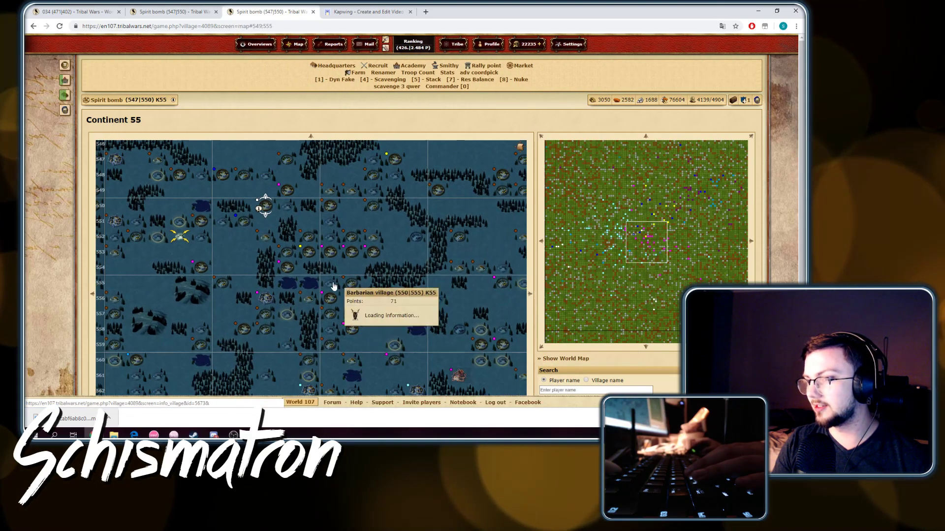
left_click(308, 241)
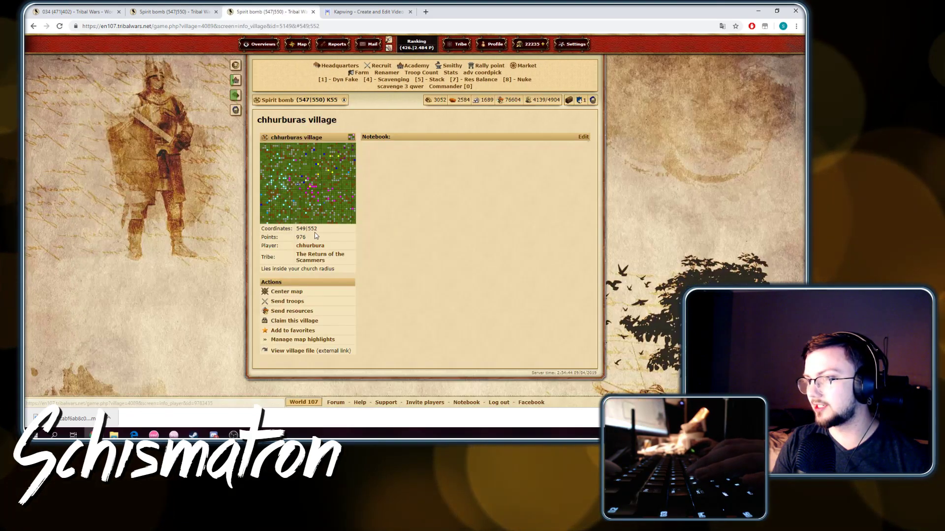
left_click_drag(318, 229, 296, 228)
key("ctrl+c")
key("ctrl+shift+Tab")
key("ctrl+v")
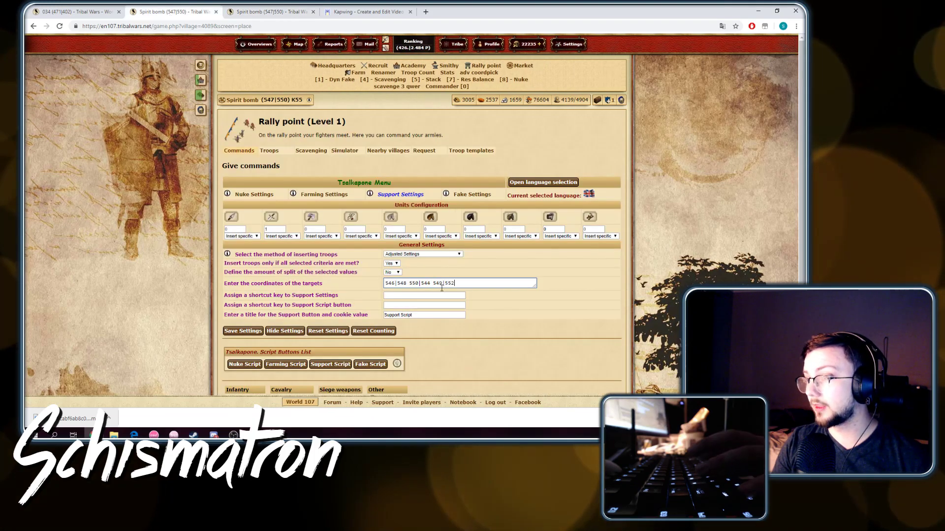
Step: Set the Support Settings shortcut key to k and the Support Script key to l
left_click(408, 295)
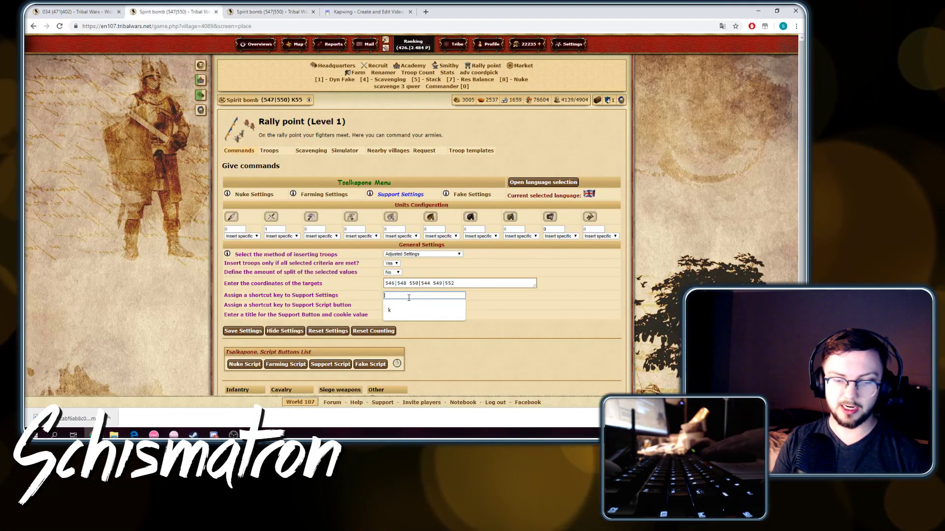
type("k")
left_click(405, 305)
type("l")
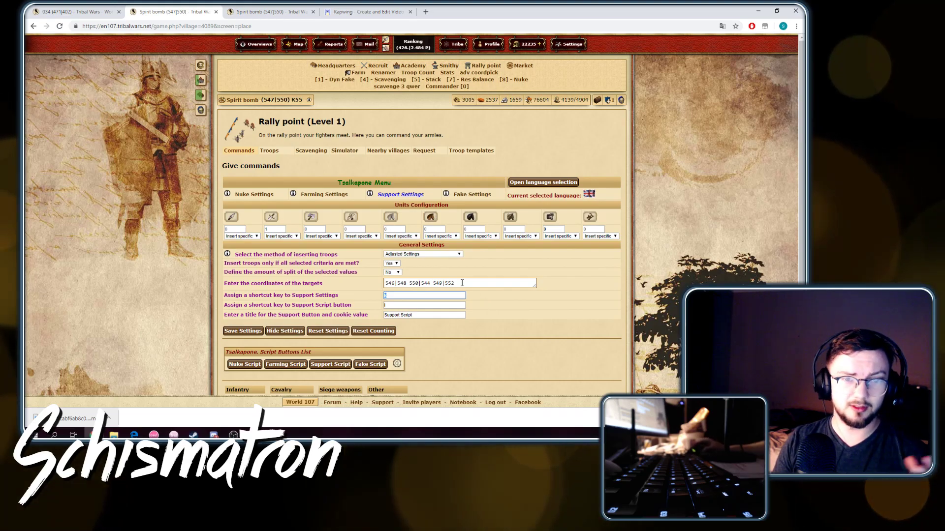
type("k")
left_click(269, 230)
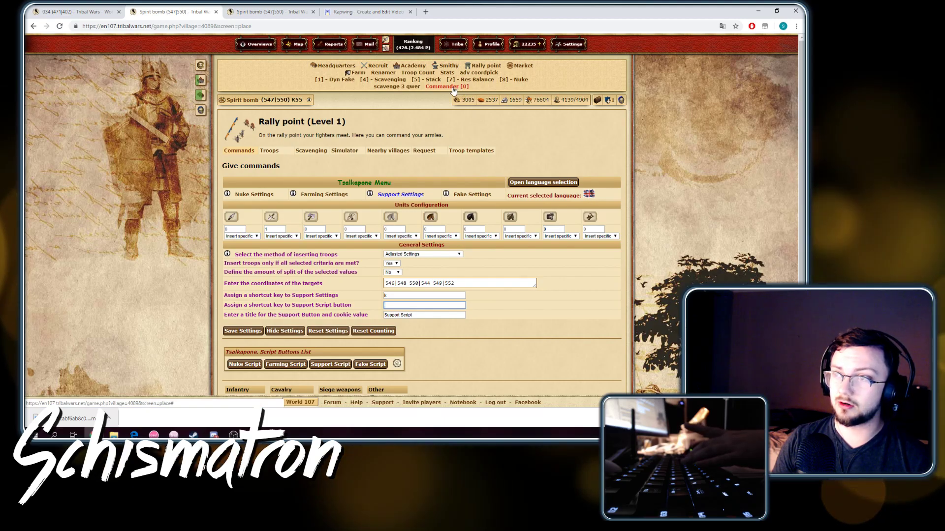
Step: Check the Commander [0] link in Quick bar settings, then close that tab and return to Support Settings
mouse_move(581, 49)
left_click(565, 86, "ctrl+shift")
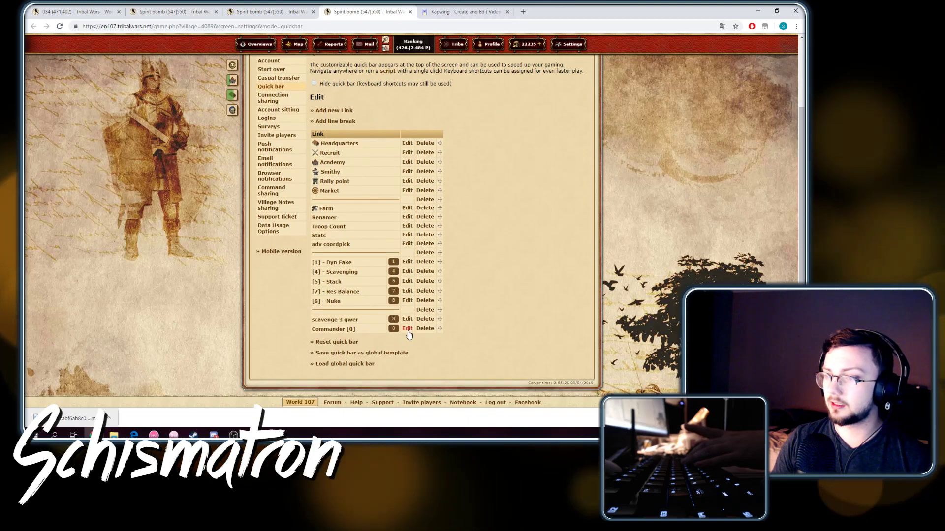
left_click(407, 339)
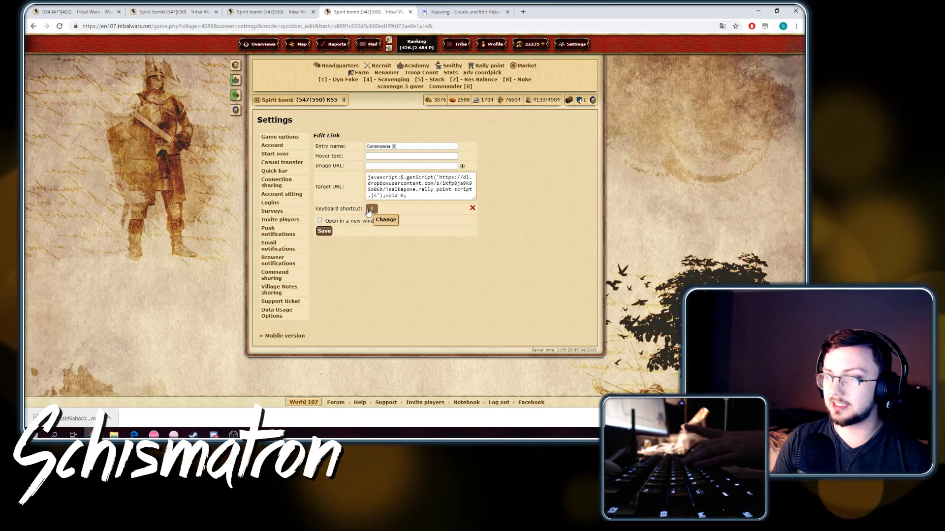
left_click(411, 12)
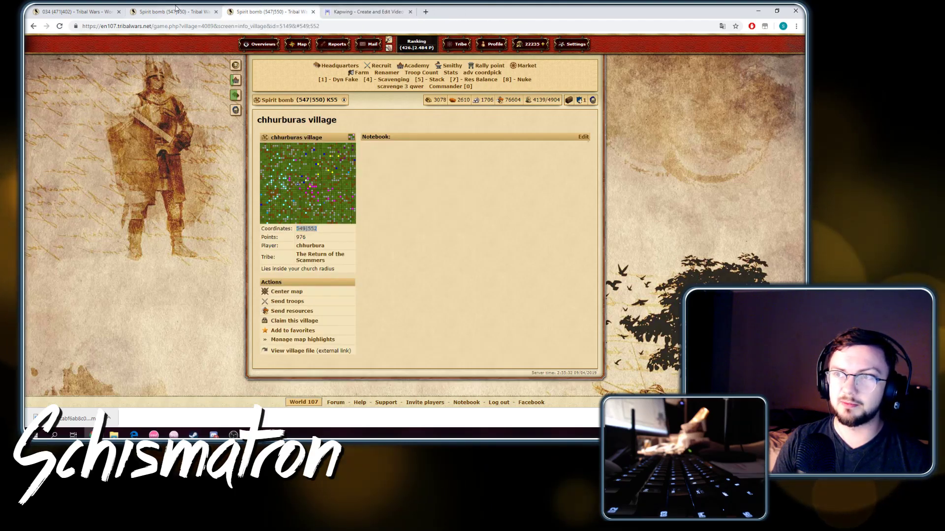
left_click(172, 11)
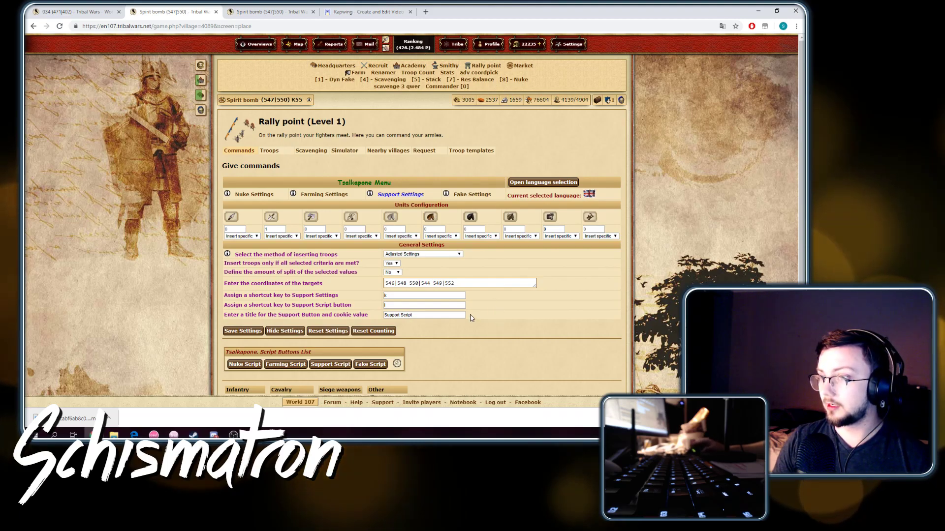
Step: Re-enter shortcut keys l and k and save the support settings
scroll(470, 318, "down", 3)
type("l")
key("shift+Tab")
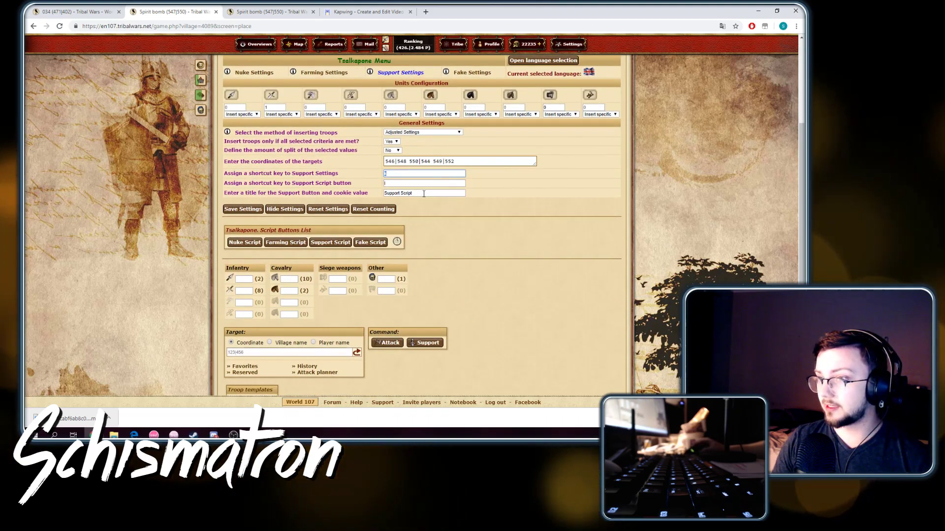
type("k")
key("Tab")
key("Tab")
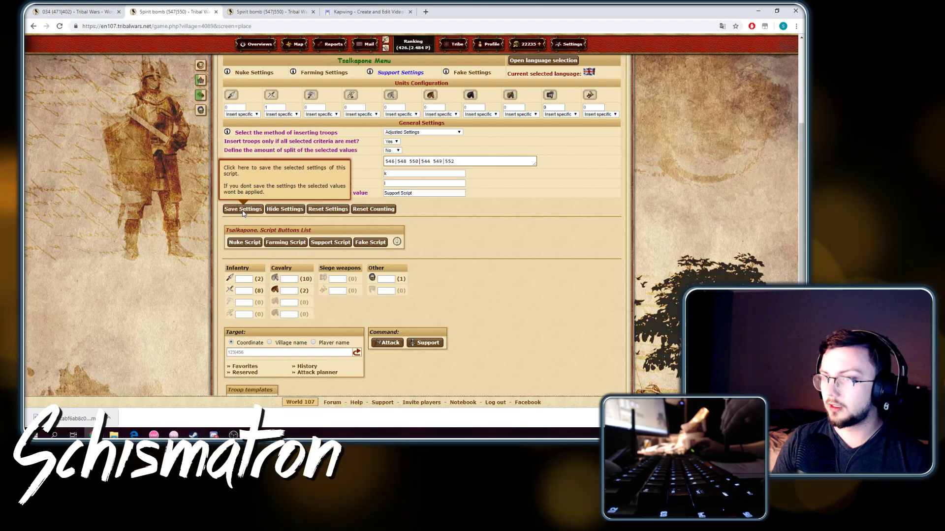
left_click(241, 214)
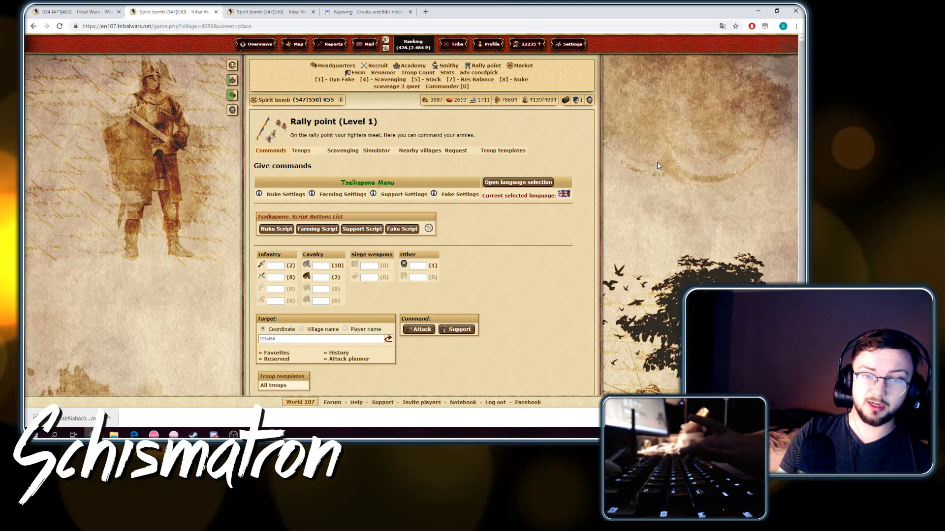
Step: Run the support script and send support to the first target, 546|548
key("s")
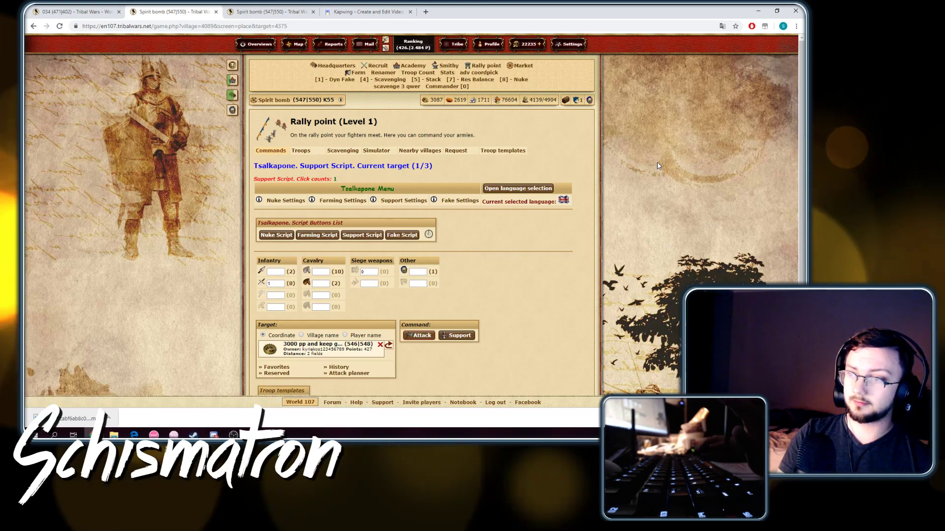
double_click(278, 284)
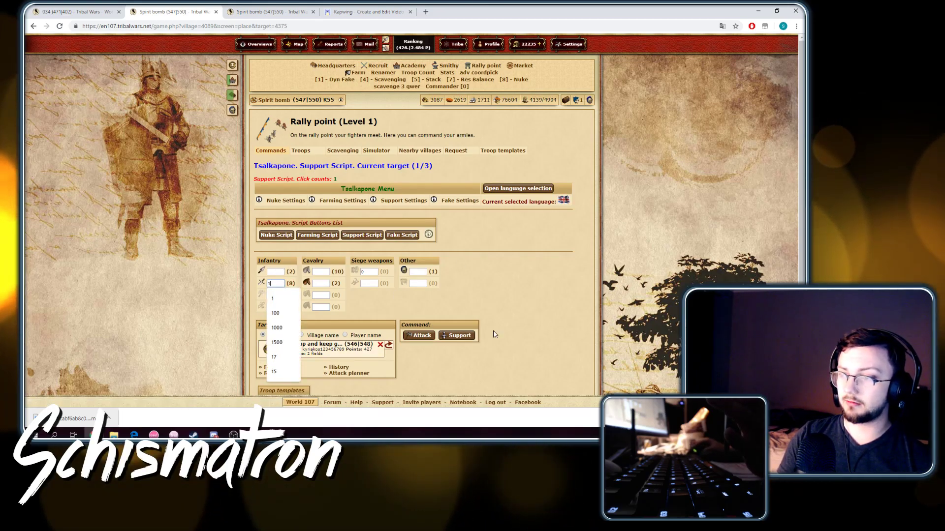
left_click(467, 295)
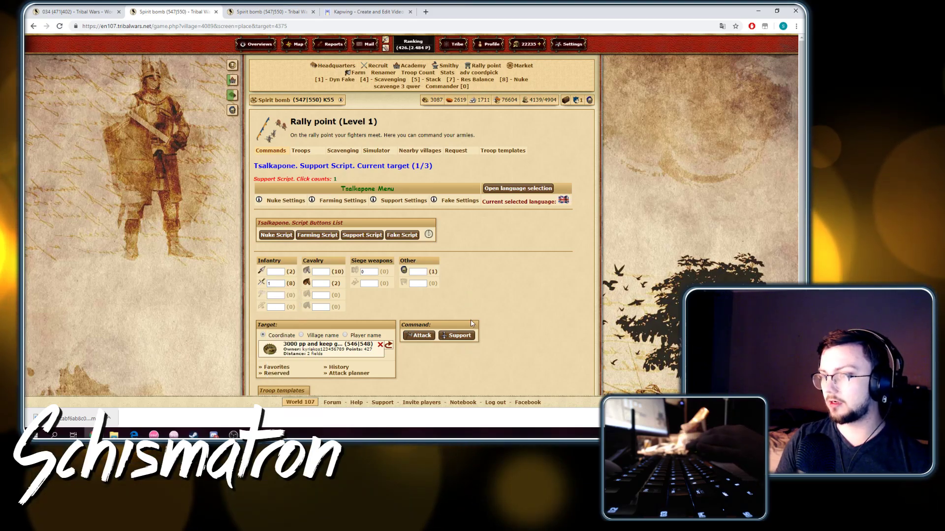
left_click(456, 336)
left_click(290, 235)
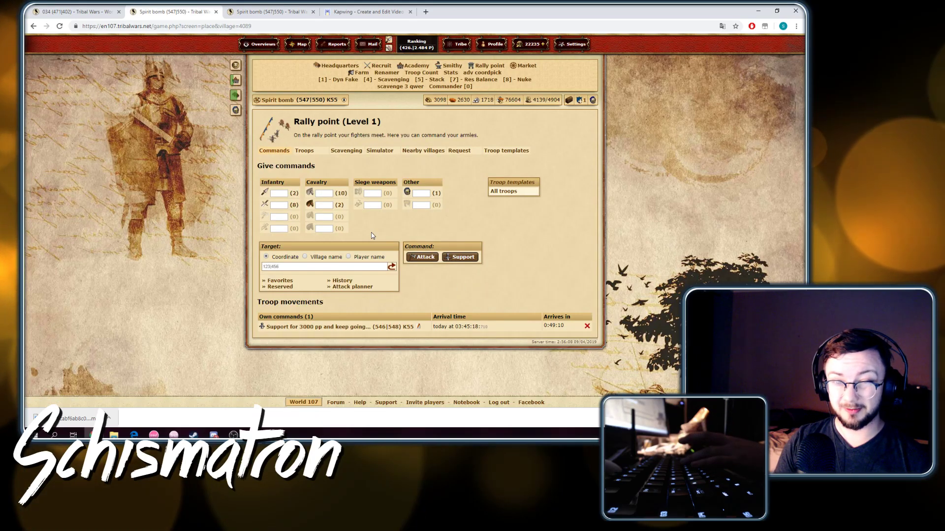
Step: Send support to 550|544 and to 549|552 (chhurburas village) using the 0 shortcut
key("0")
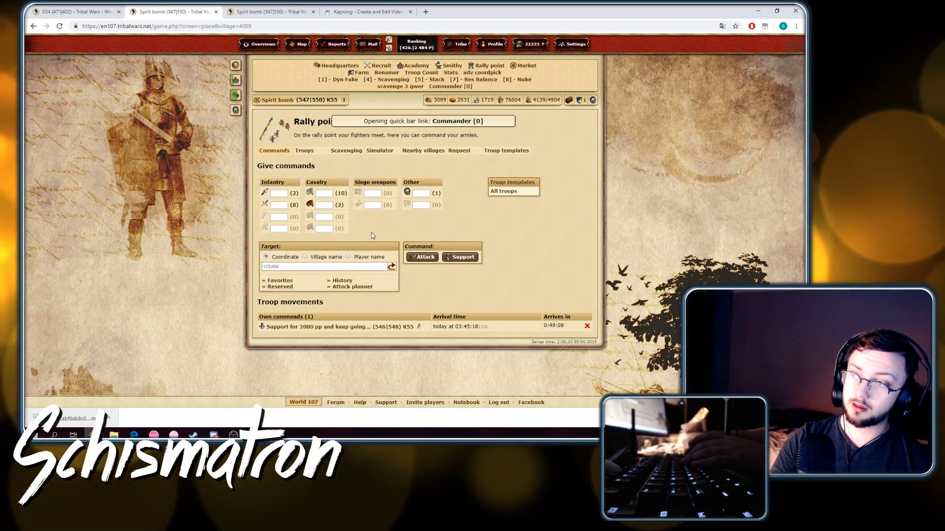
key("0")
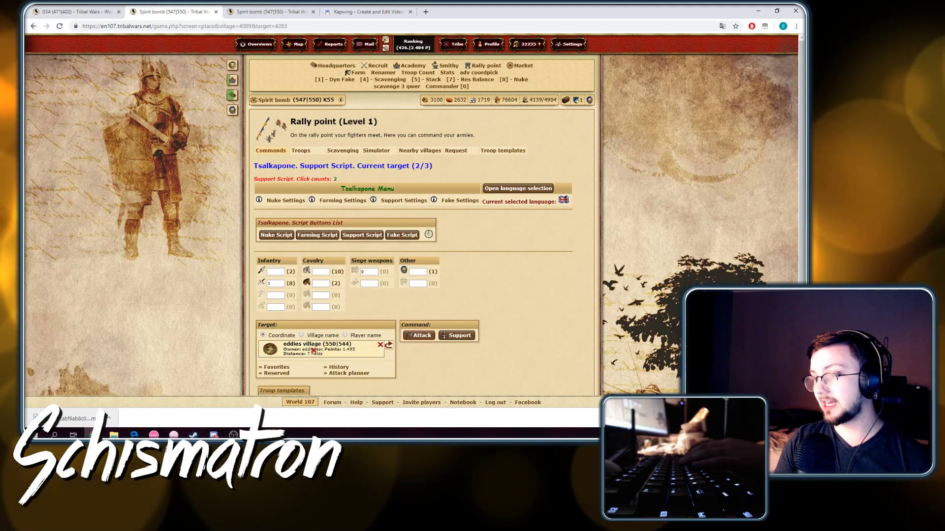
key("0")
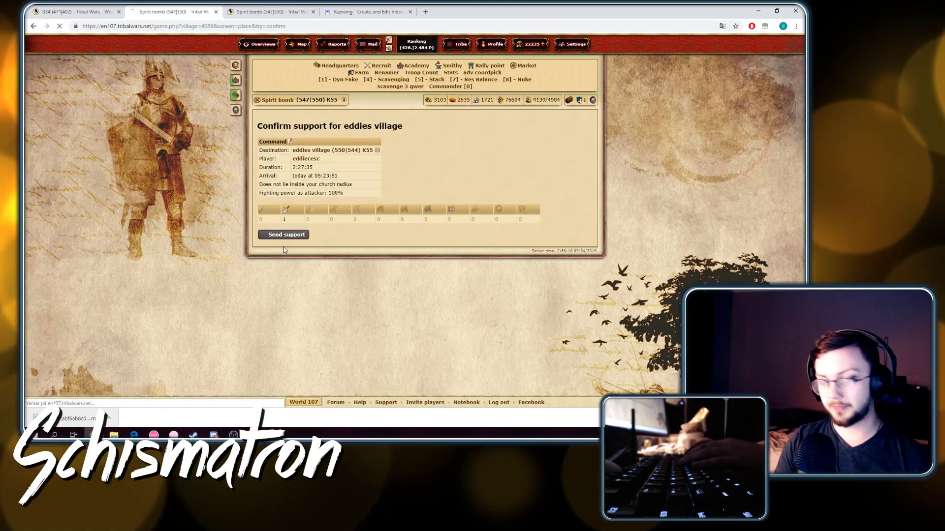
key("0")
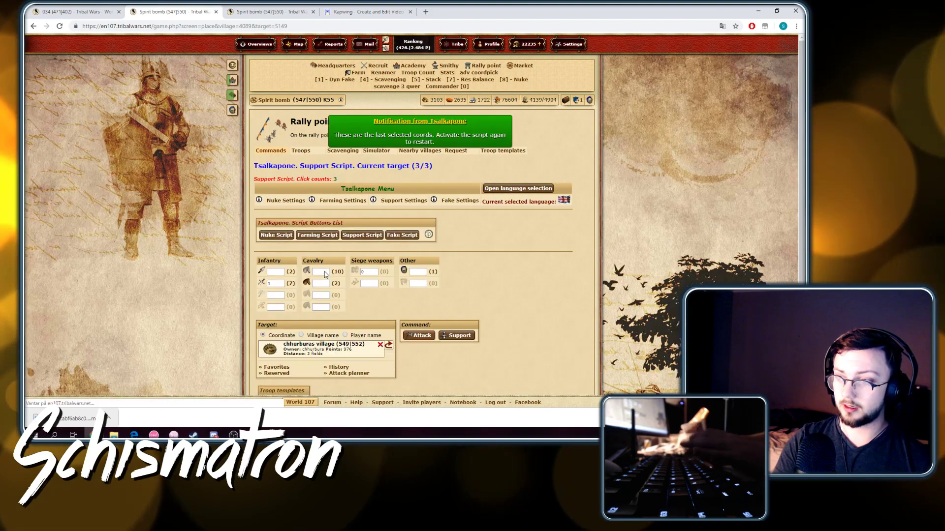
left_click(470, 336)
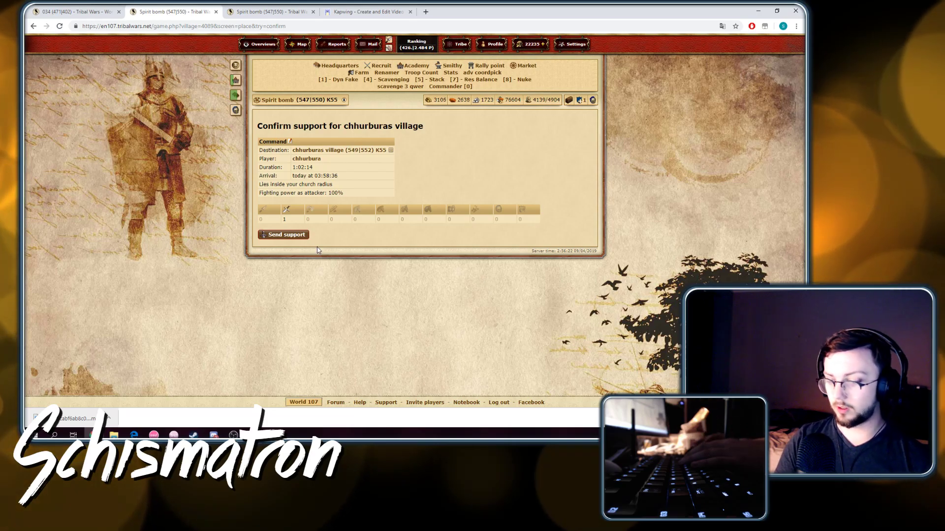
key("Return")
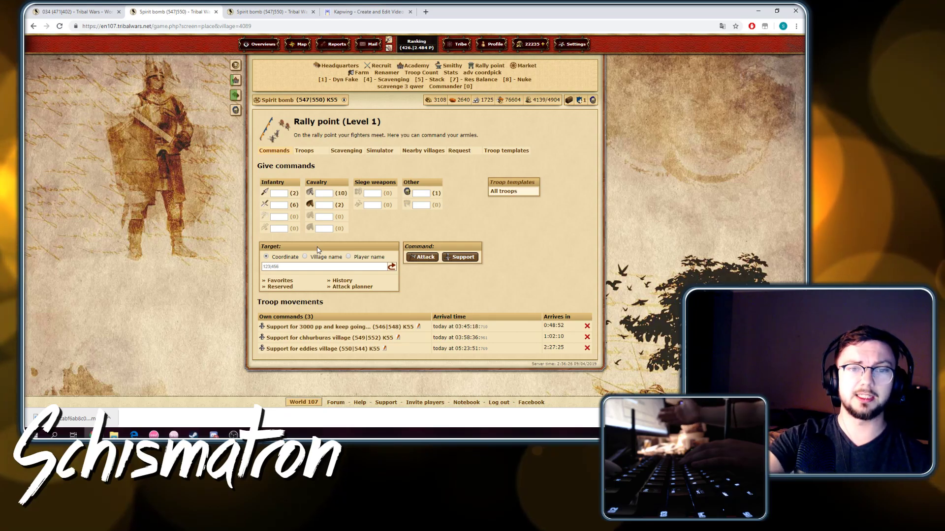
Step: Send a second round of support to all three target villages, including eddies village, with the Commander hotkey
key("0")
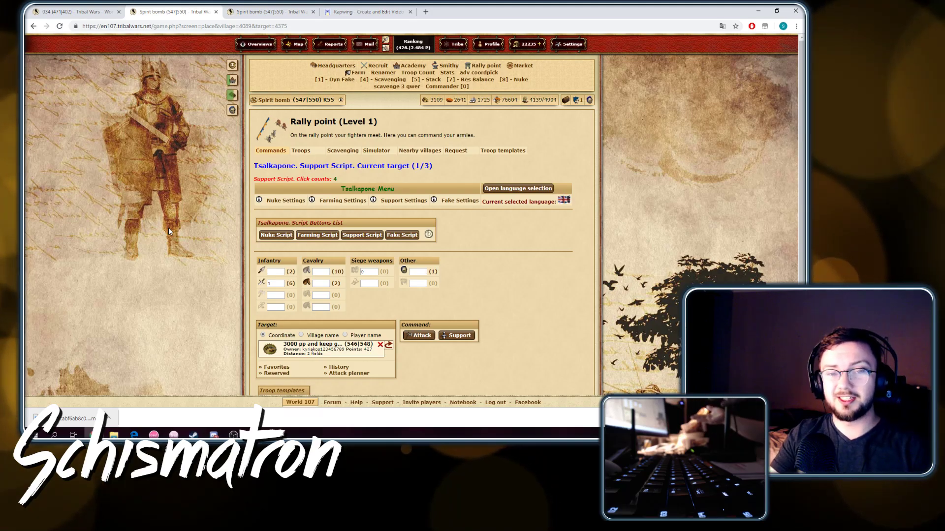
key("0")
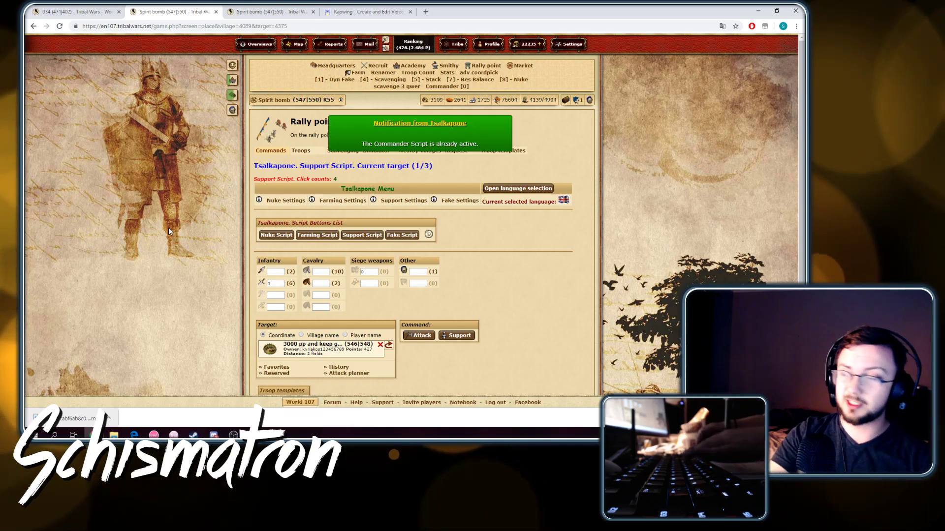
key("0")
key("0")
key("0")
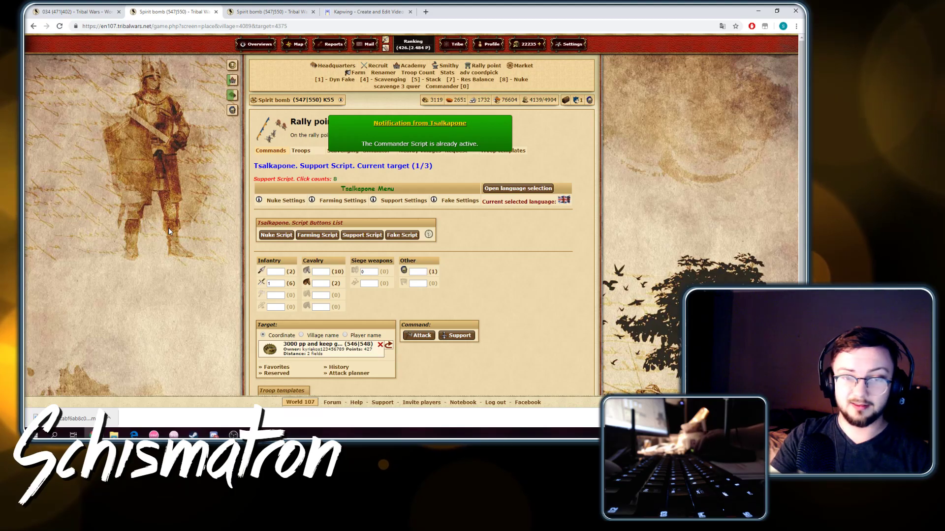
key("0")
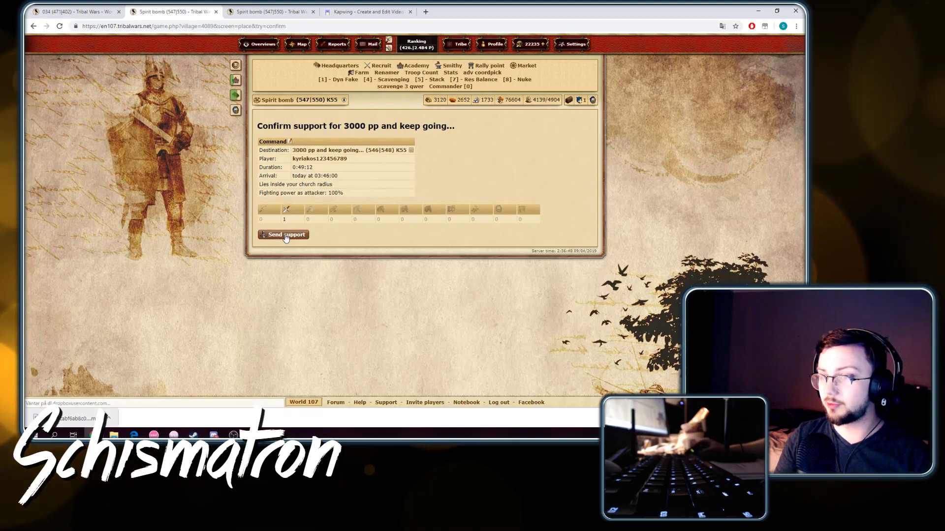
key("0")
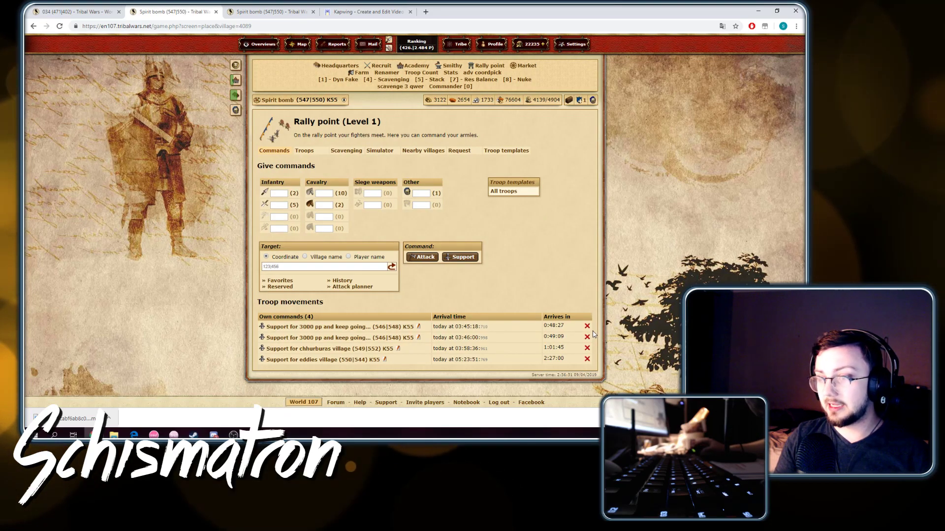
key("0")
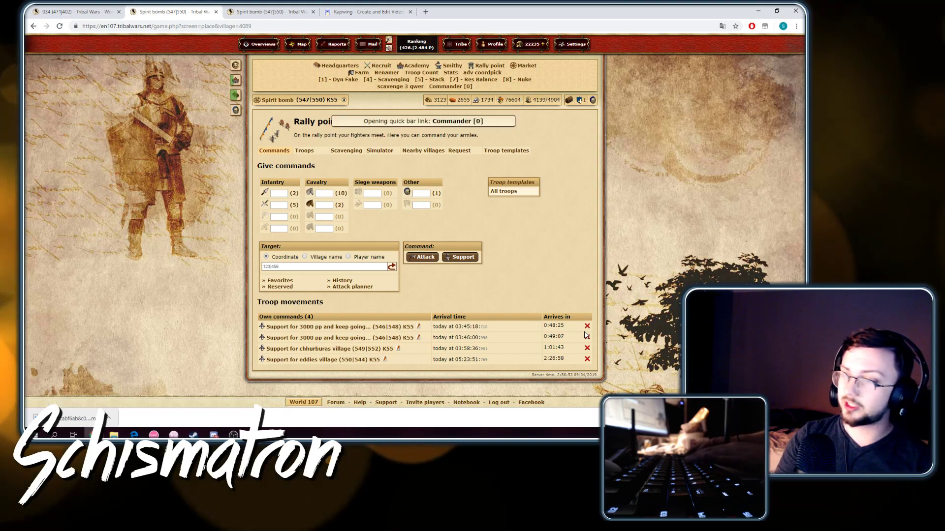
key("0")
key("0")
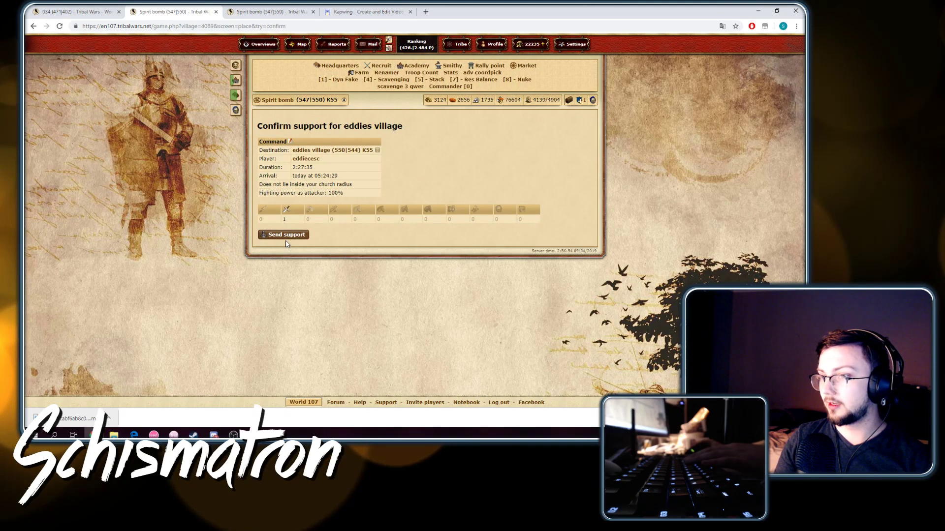
key("0")
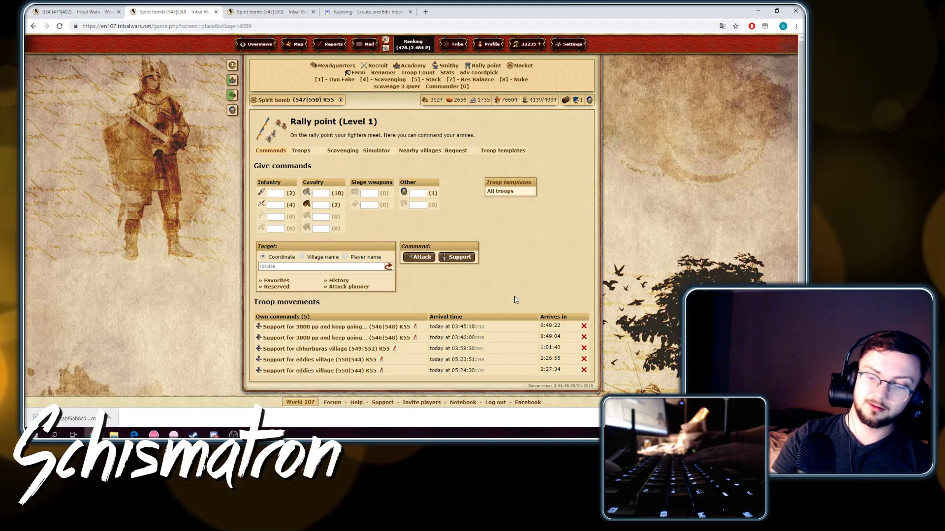
key("0")
key("0")
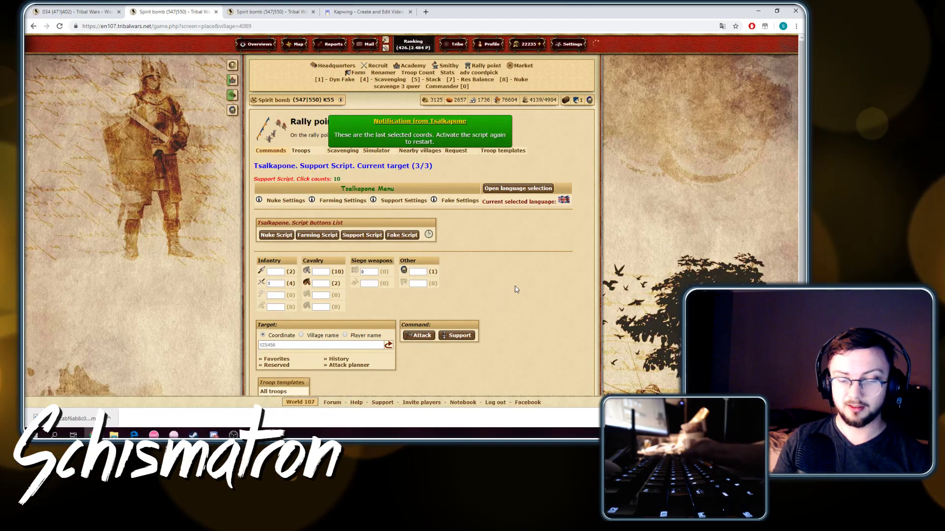
key("0")
key("0")
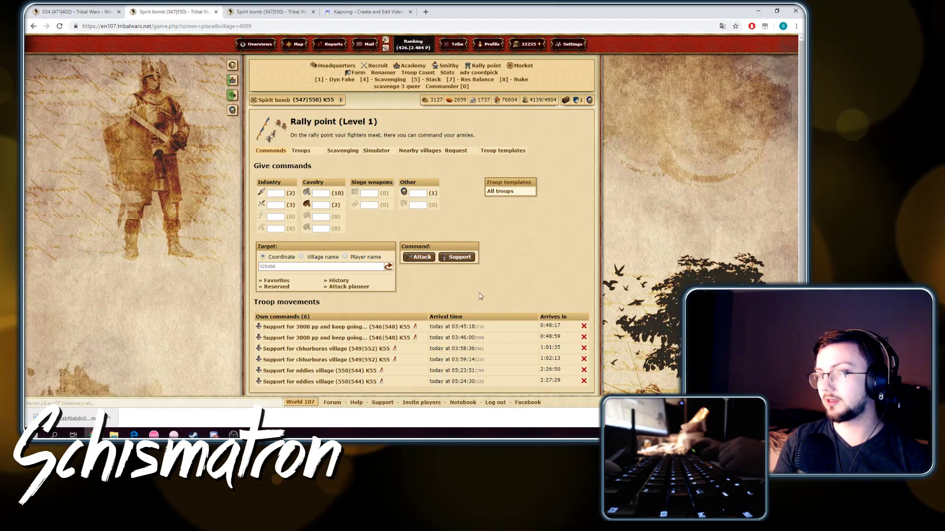
Step: Cancel all six outgoing support commands, including the two duplicate 3000 pp supports
left_click(584, 326)
left_click(587, 325)
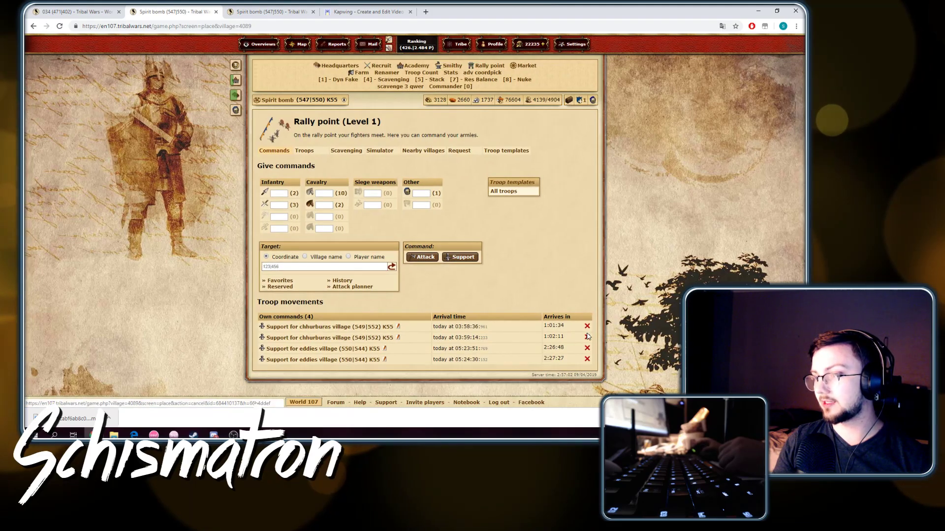
left_click(587, 336)
left_click(587, 337)
left_click(587, 336)
left_click(587, 325)
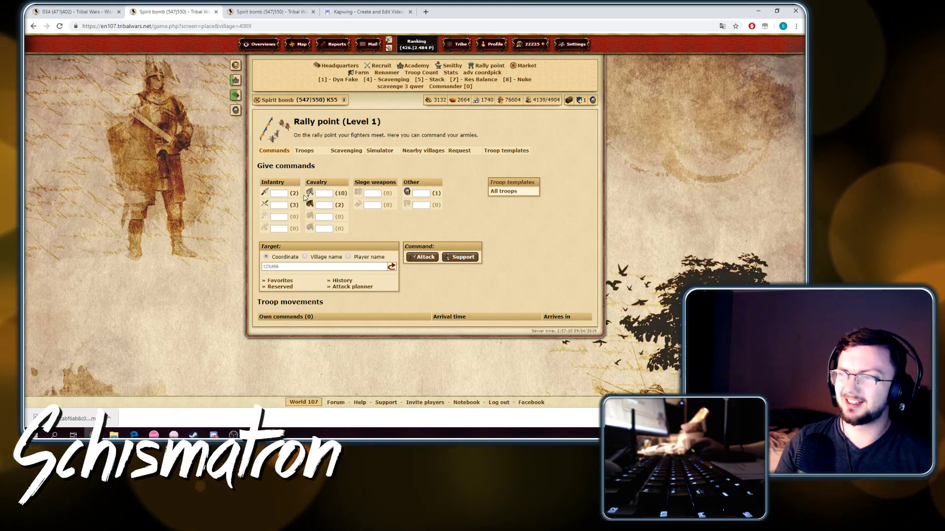
Step: Review the Farming and Nuke Settings troop insertion options in the Tsalkapone menu, leaving them unchanged
left_click(446, 88)
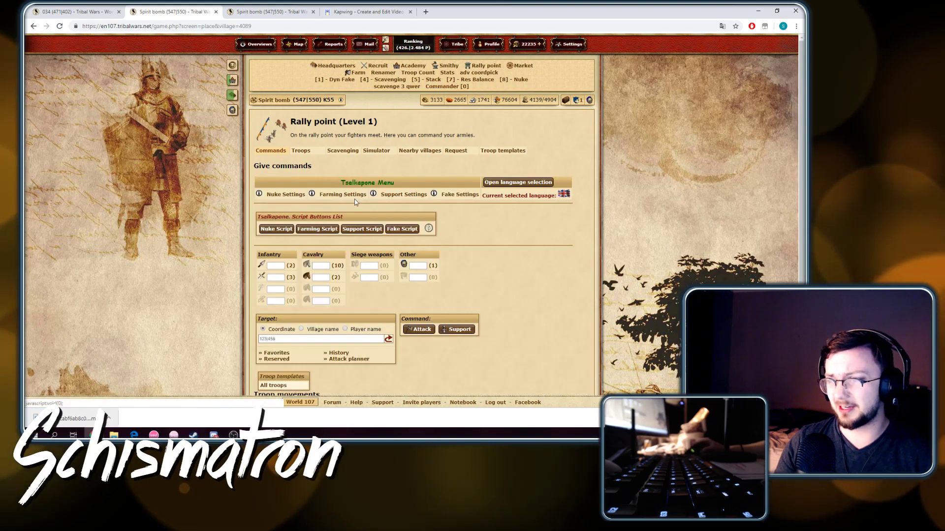
left_click(335, 196)
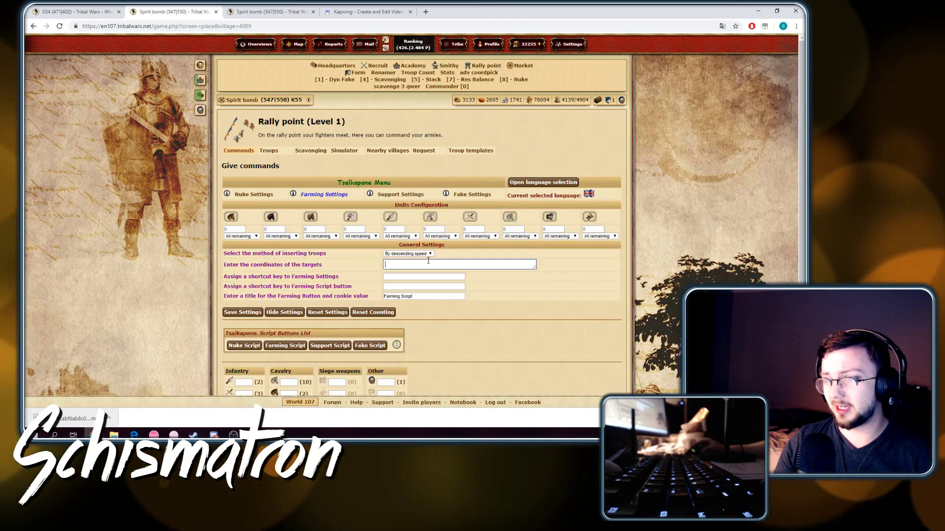
left_click(413, 254)
left_click(412, 254)
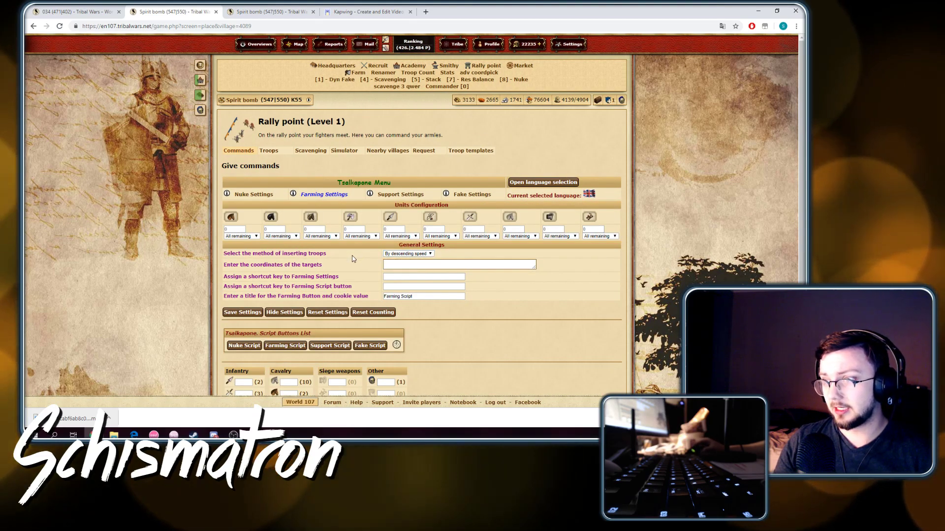
left_click(253, 194)
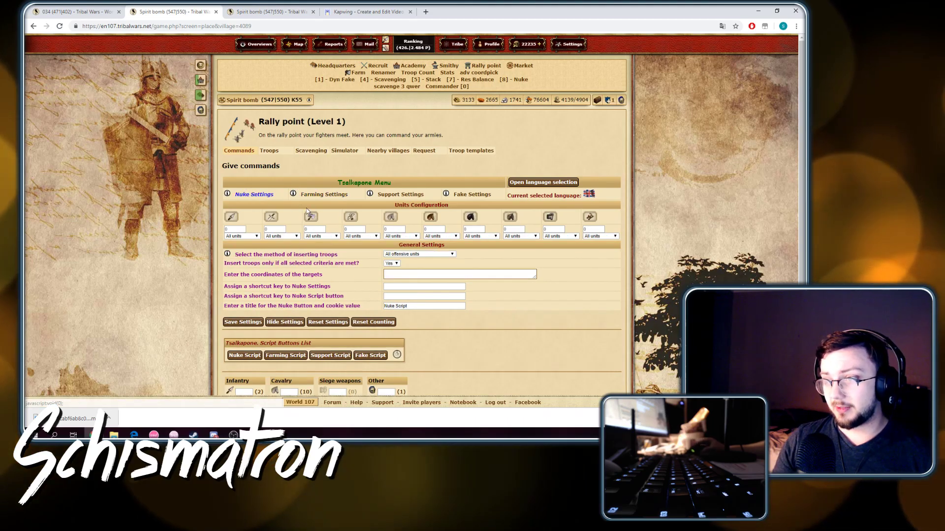
left_click(413, 254)
left_click(412, 254)
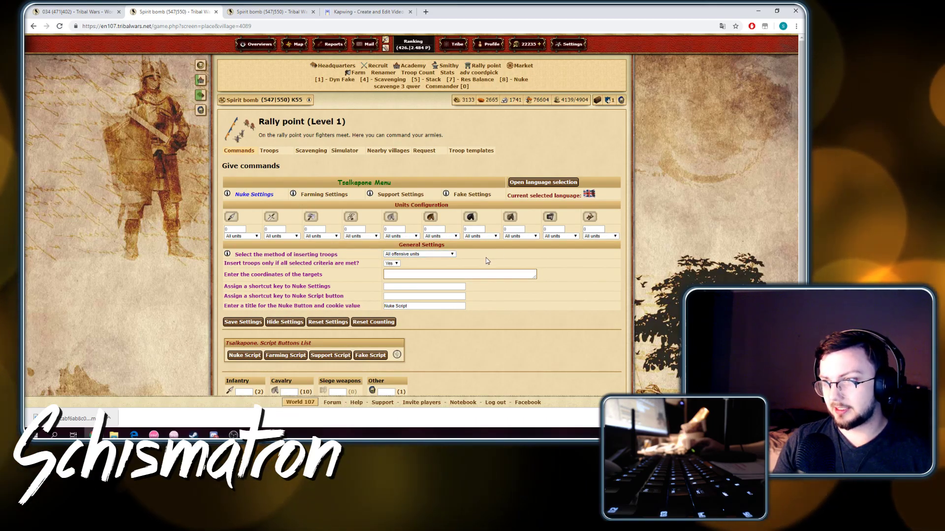
Step: Show the Fake Settings and check its coordinate order options without changing them
left_click(471, 195)
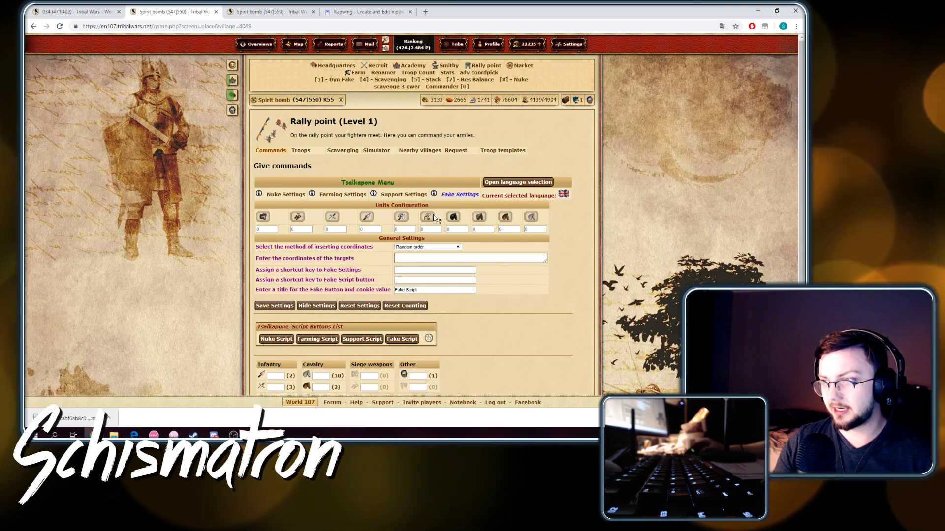
left_click(405, 249)
left_click(185, 217)
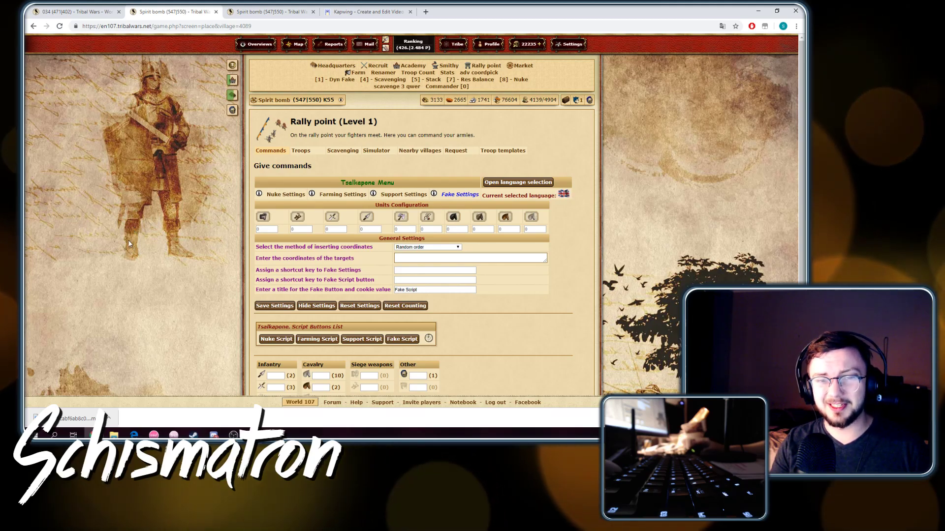
scroll(129, 243, "down", 3)
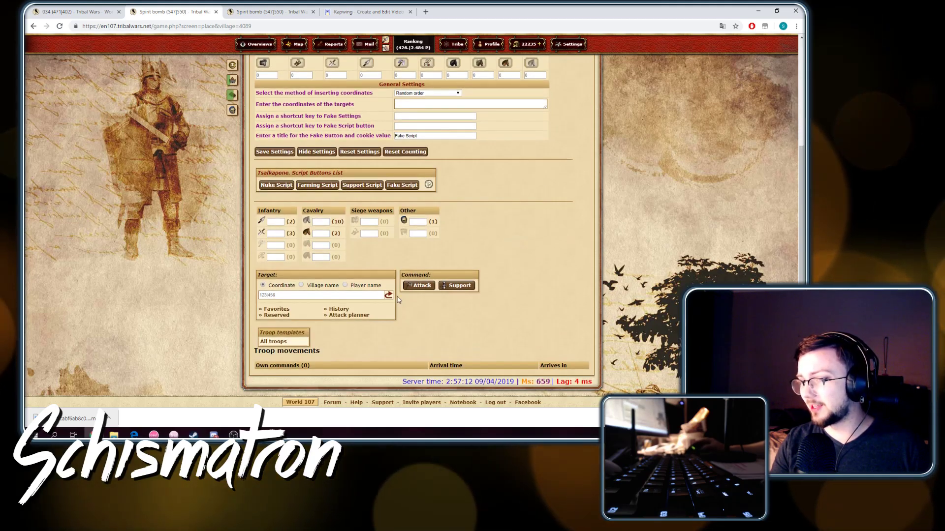
left_click_drag(521, 382, 547, 382)
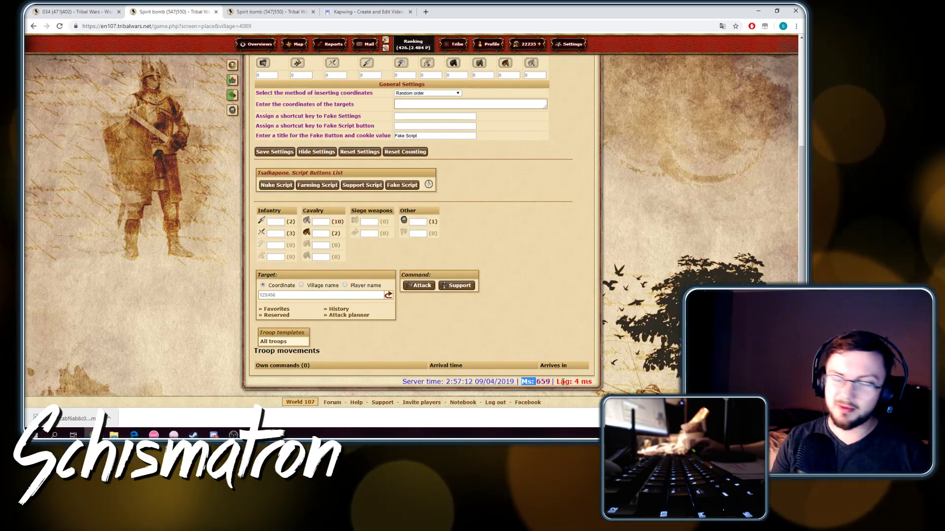
left_click_drag(574, 382, 581, 383)
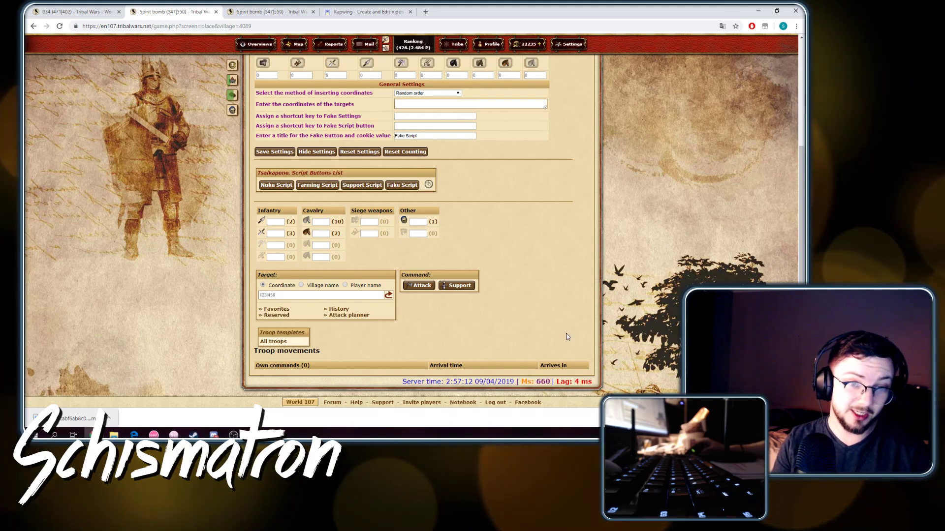
left_click_drag(446, 382, 486, 382)
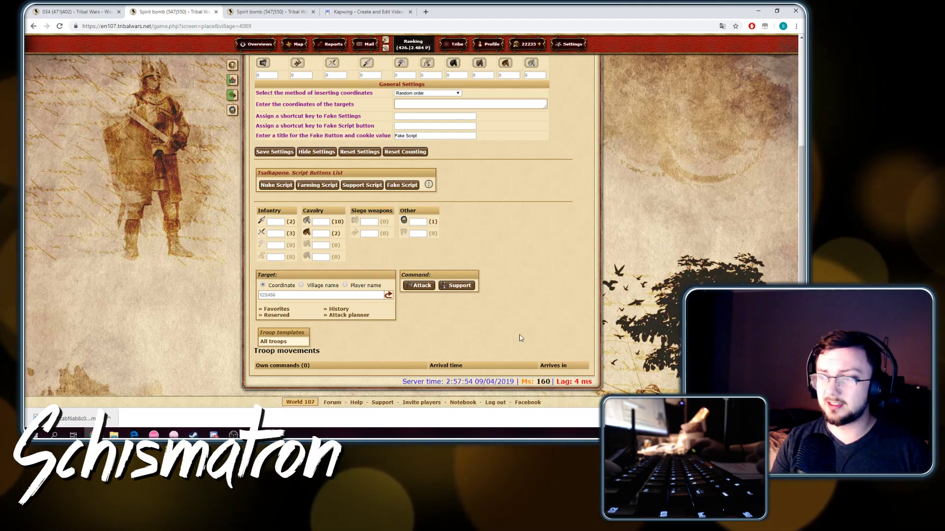
key("F5")
scroll(523, 327, "up", 4)
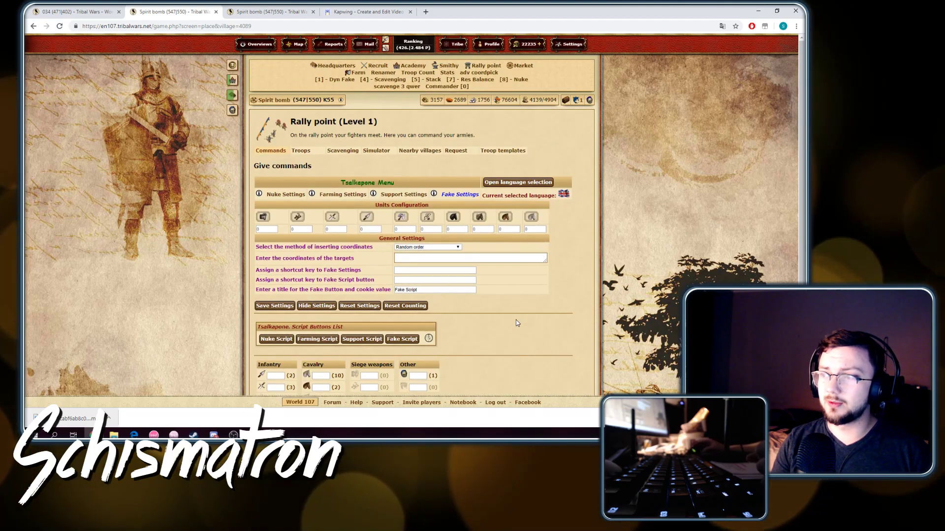